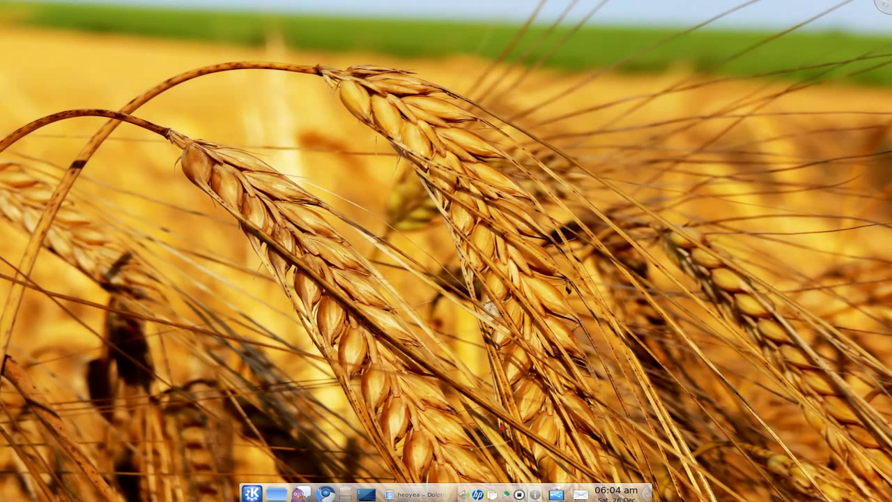
- Bring up the Dolphin file manager window, maximize it, and slightly reduce the icon size in Home
{"action": "left_click", "coordinate": [411, 492]}
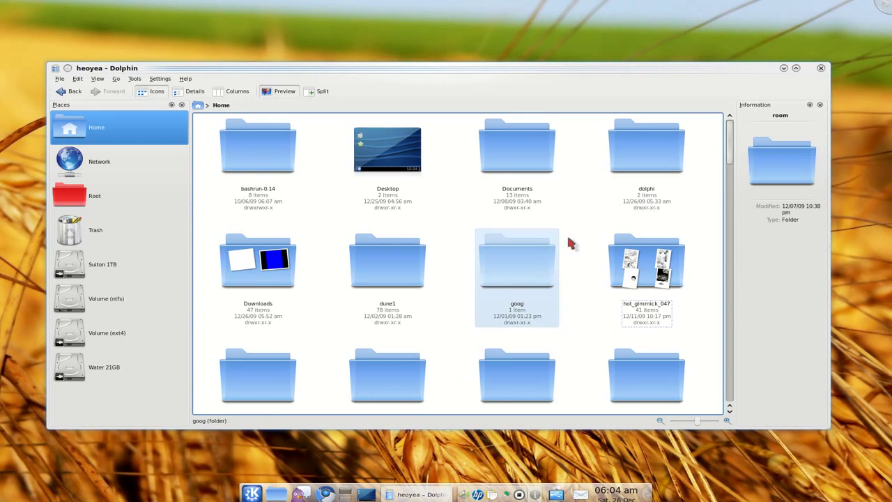
{"action": "left_click", "coordinate": [796, 68]}
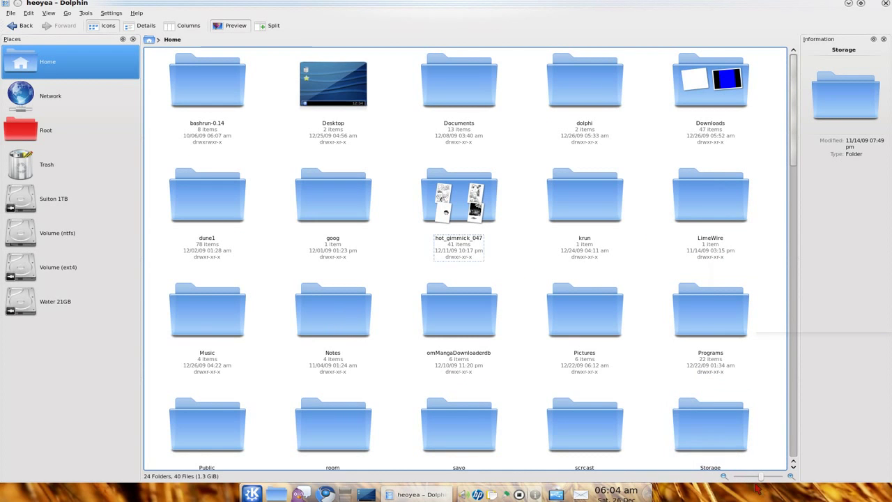
{"action": "left_click_drag", "start_coordinate": [760, 477], "coordinate": [754, 479]}
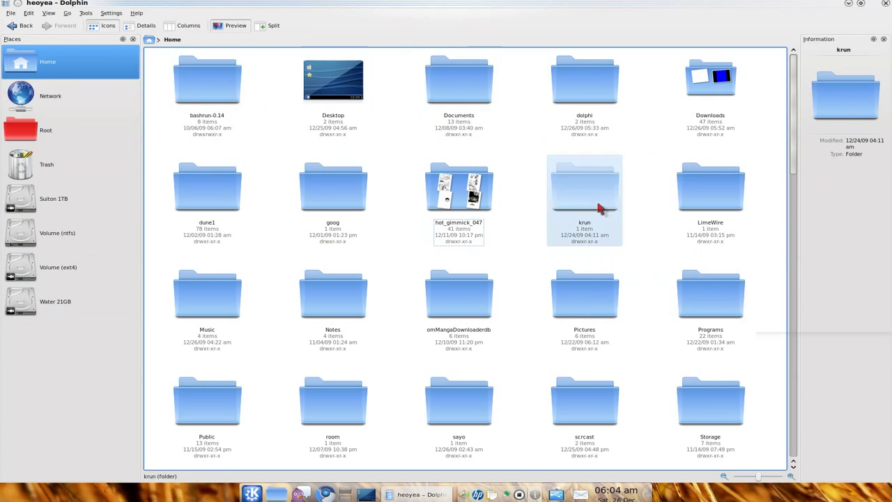
- Show the Home folder in Details view and look over the types of items that can be created there
{"action": "left_click", "coordinate": [139, 26]}
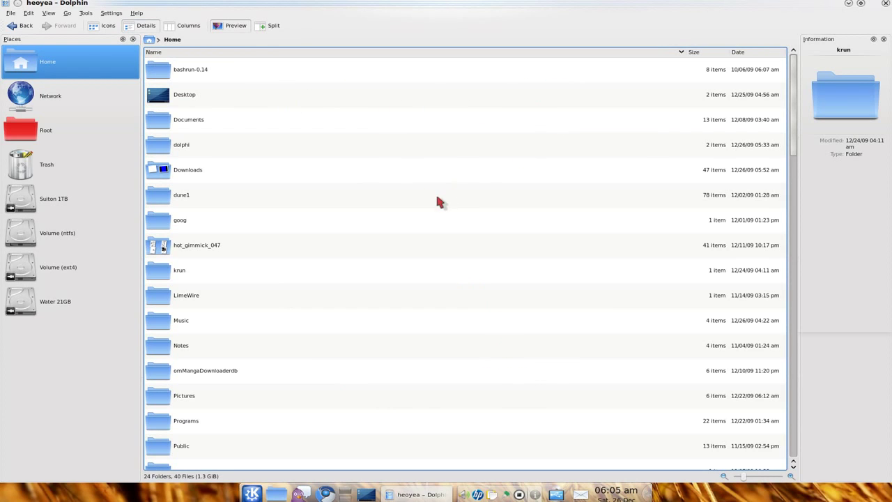
{"action": "right_click", "coordinate": [378, 122]}
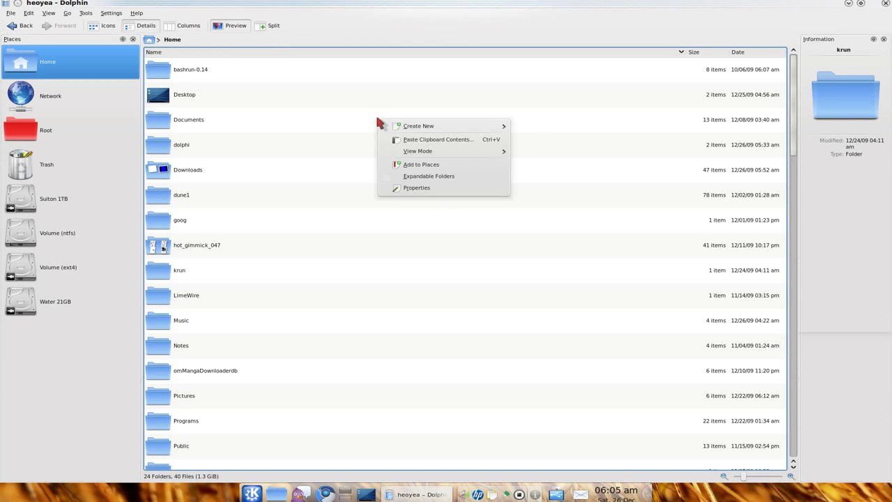
{"action": "mouse_move", "coordinate": [410, 126]}
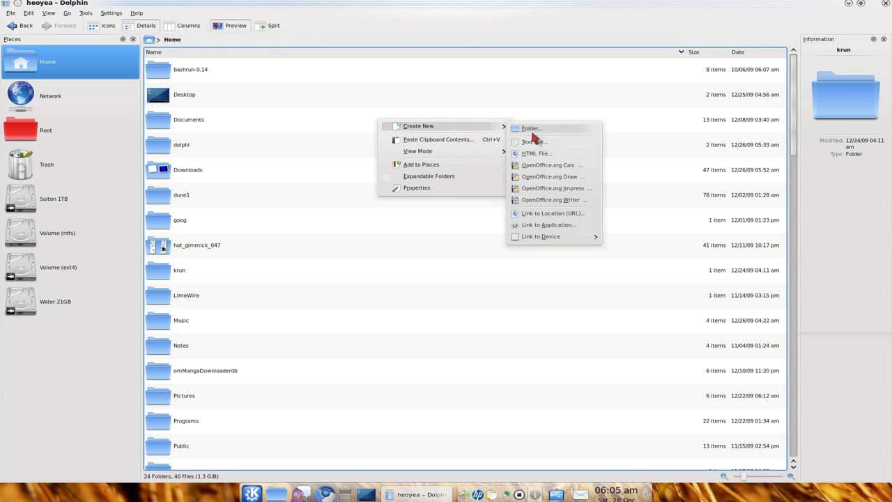
{"action": "left_click", "coordinate": [448, 270]}
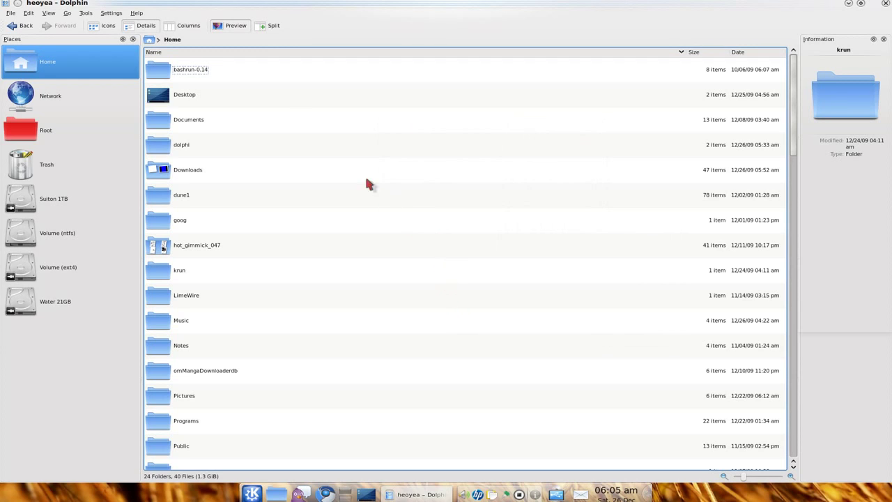
- Browse Documents, classwork and Physics 109 in Columns view, and return to Home in Icons view
{"action": "left_click", "coordinate": [188, 28]}
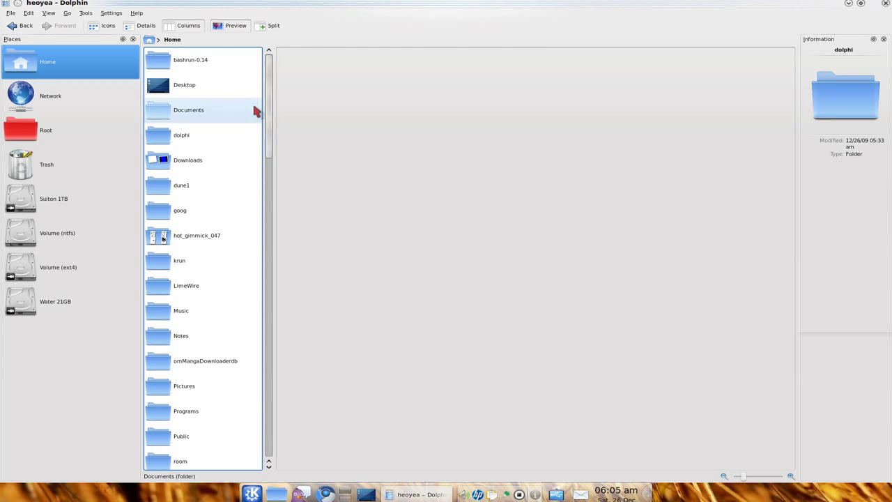
{"action": "mouse_move", "coordinate": [217, 121]}
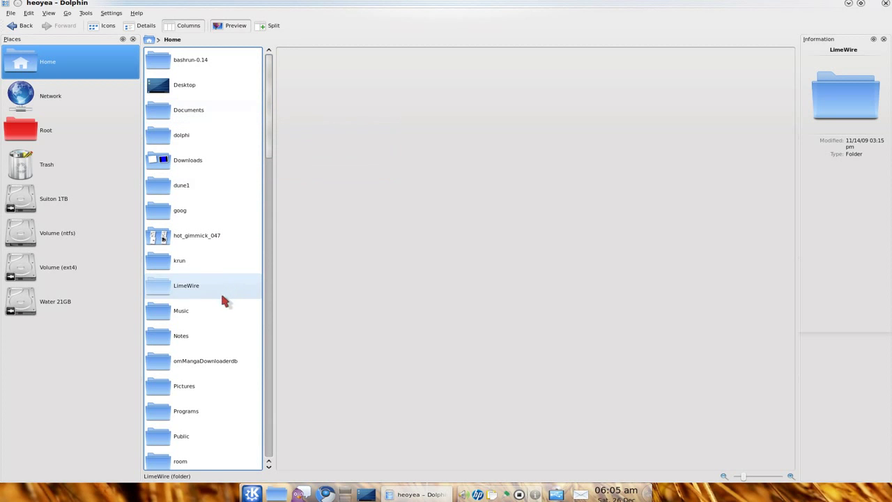
{"action": "mouse_move", "coordinate": [189, 120]}
{"action": "left_click", "coordinate": [190, 114]}
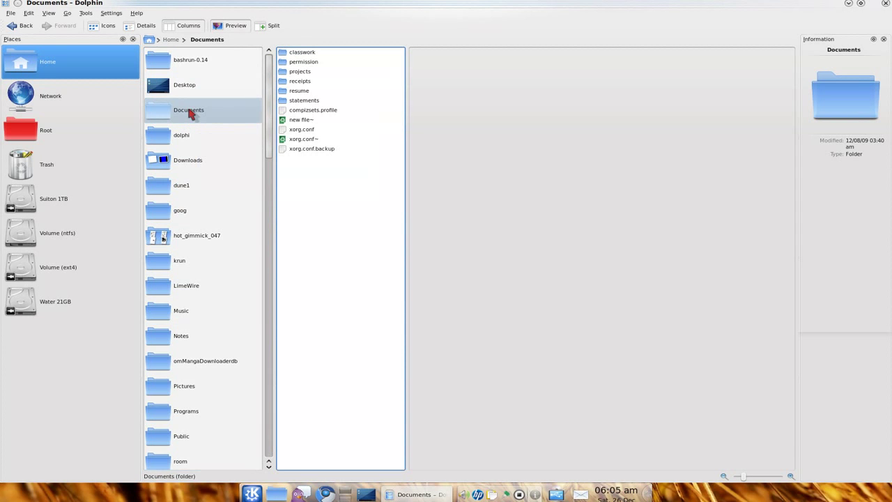
{"action": "left_click", "coordinate": [302, 53]}
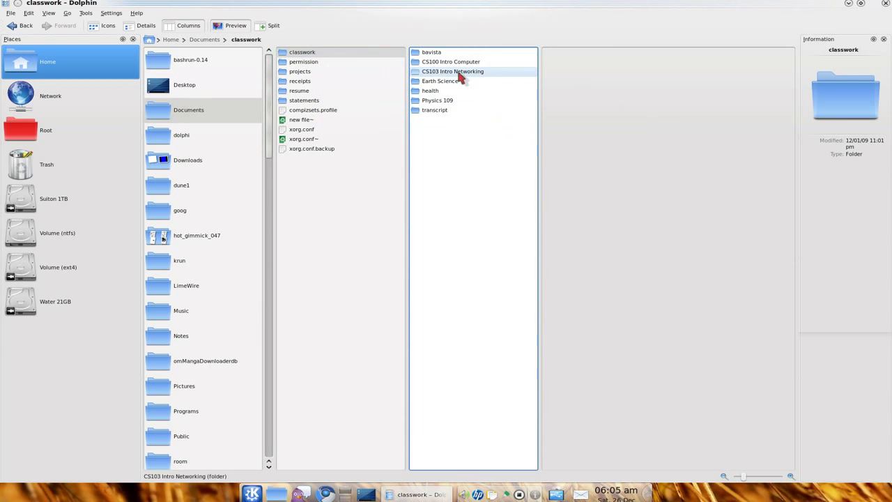
{"action": "left_click", "coordinate": [441, 103]}
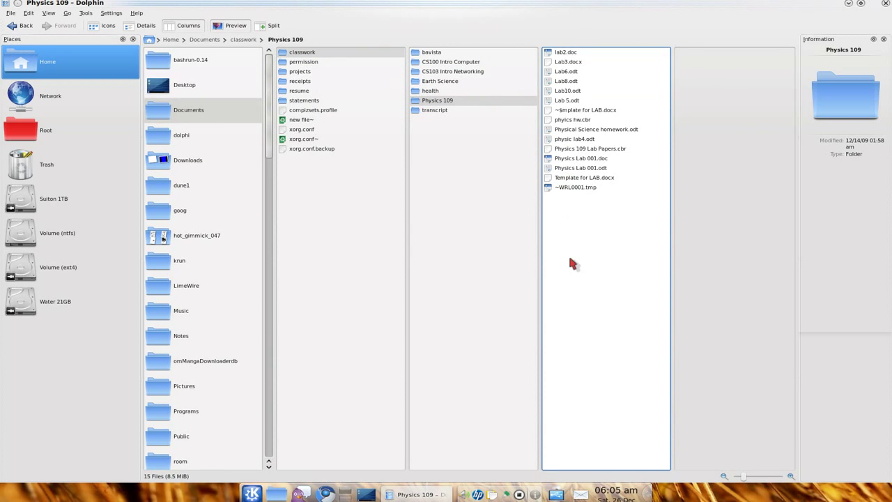
{"action": "left_click", "coordinate": [173, 40]}
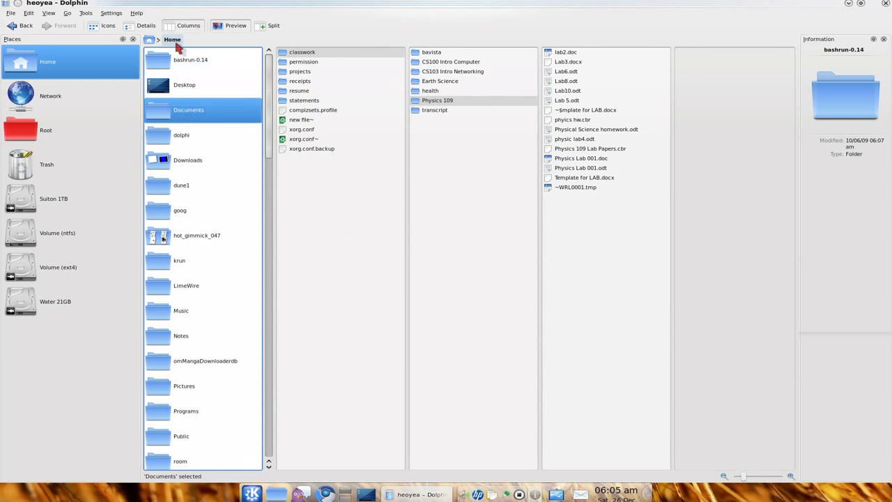
{"action": "left_click", "coordinate": [108, 26]}
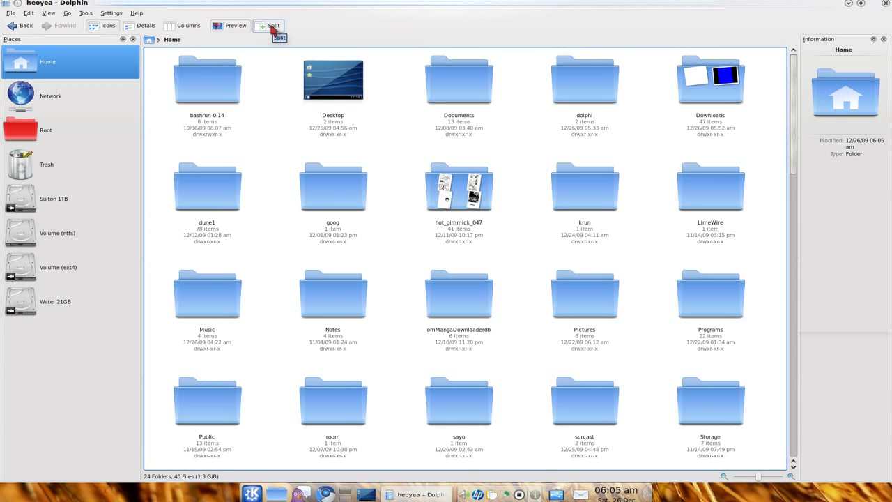
- Split the view into two panes, open Documents in the second one, and close that pane
{"action": "left_click", "coordinate": [273, 28]}
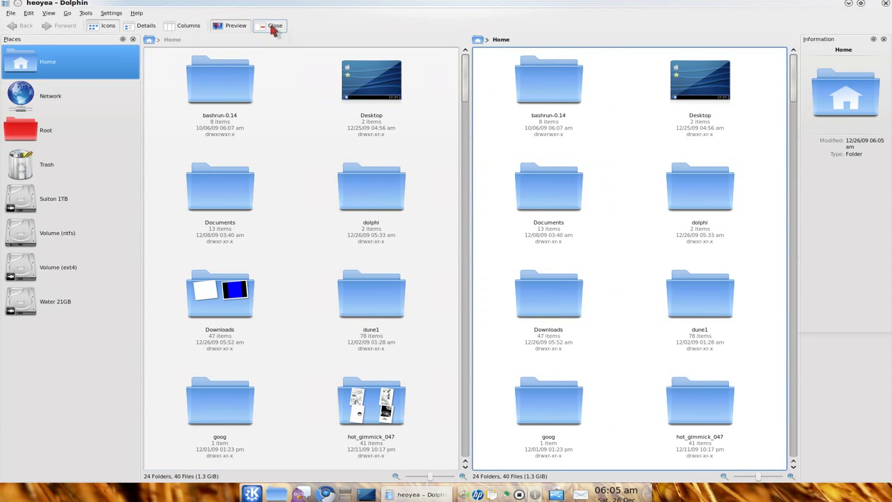
{"action": "left_click", "coordinate": [278, 138]}
{"action": "left_click", "coordinate": [634, 180]}
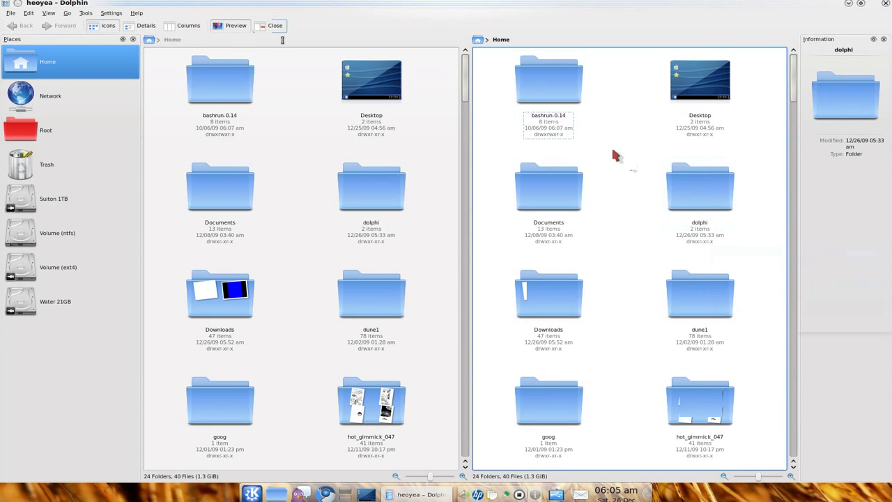
{"action": "left_click", "coordinate": [563, 192]}
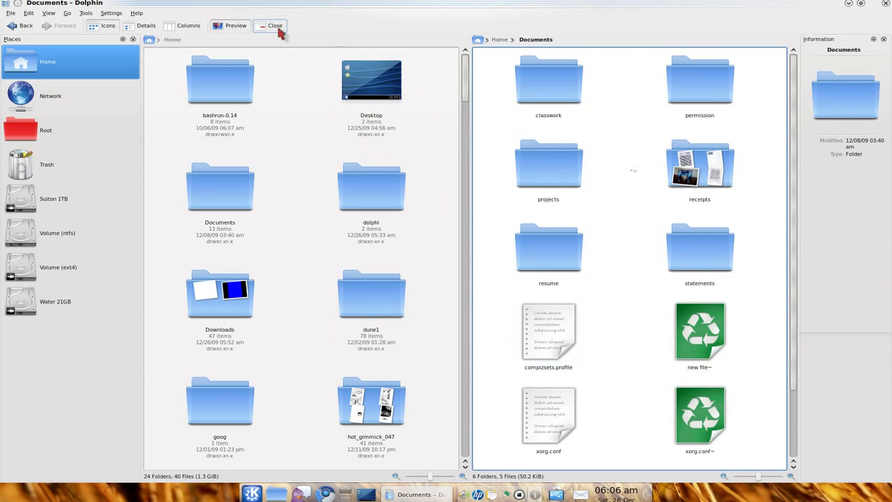
{"action": "left_click", "coordinate": [275, 26]}
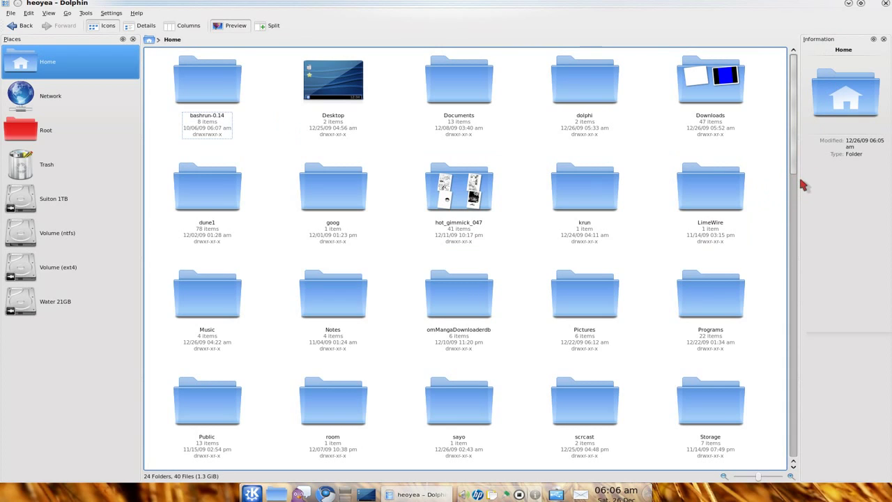
- Widen the Information area to over half the window and preview screenshot_025.jpeg and screenshot_026.jpeg from Pictures > Screenshots in it
{"action": "left_click", "coordinate": [592, 296]}
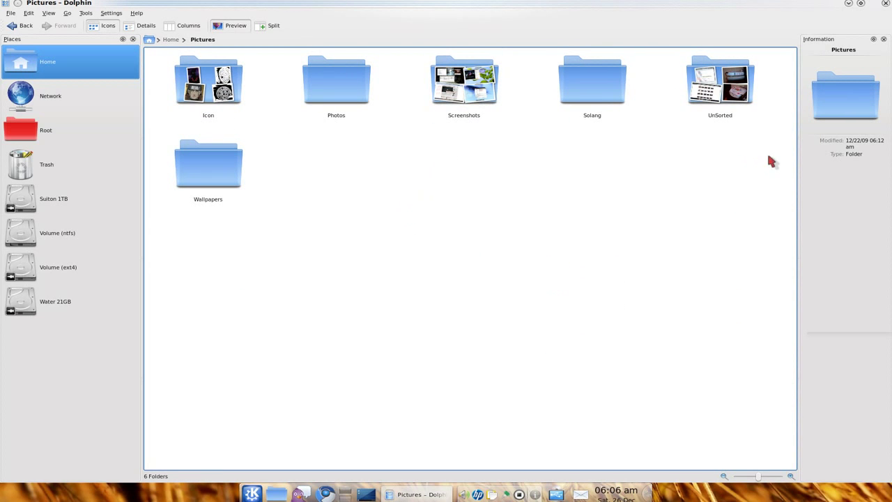
{"action": "left_click_drag", "start_coordinate": [799, 146], "coordinate": [374, 195]}
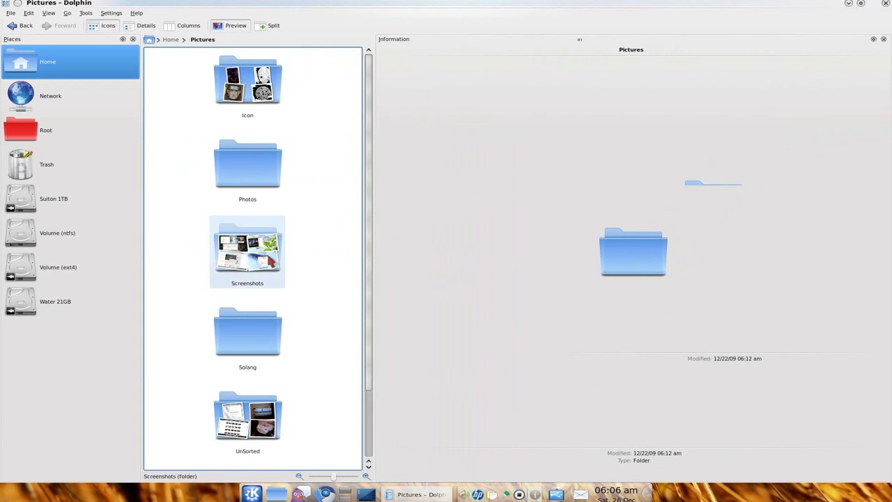
{"action": "left_click", "coordinate": [256, 261]}
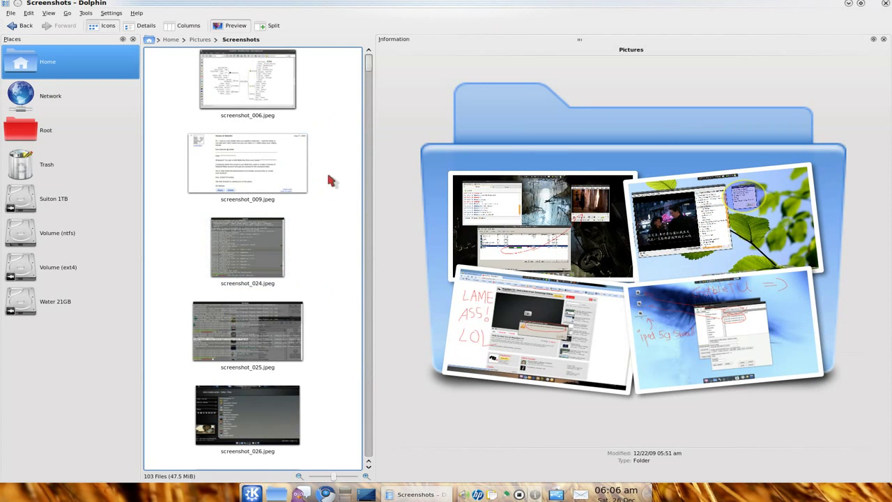
{"action": "left_click", "coordinate": [272, 259]}
{"action": "left_click", "coordinate": [258, 339]}
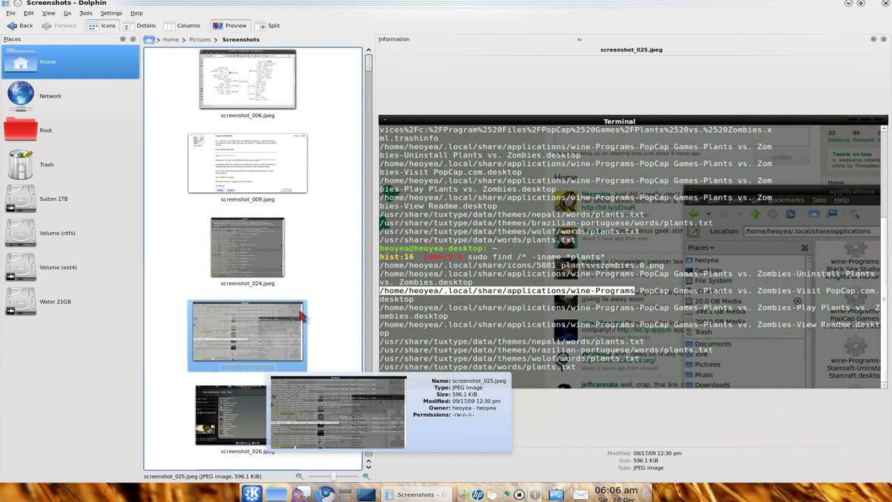
{"action": "key", "text": "Down"}
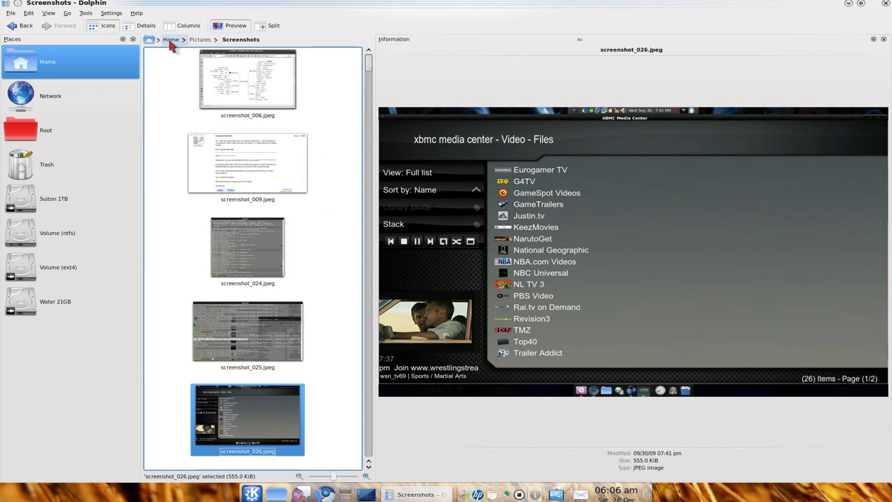
- Return to the Home folder and narrow the Information area back to a slim column
{"action": "left_click", "coordinate": [171, 39]}
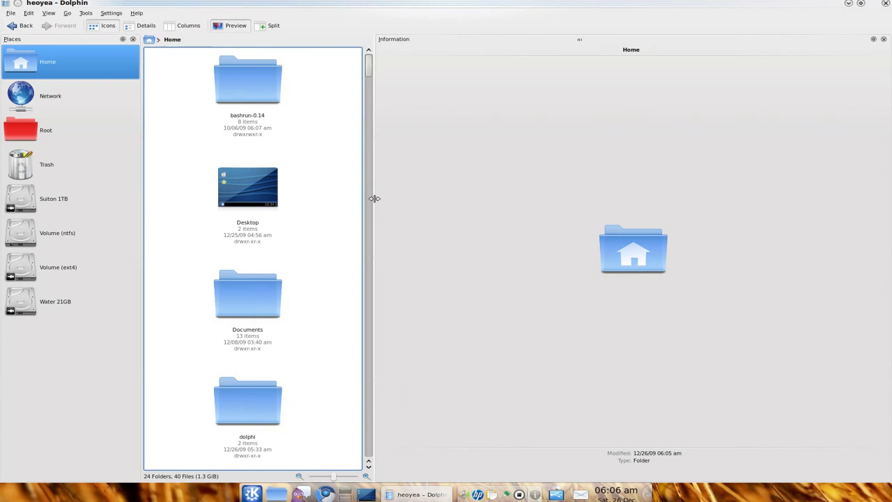
{"action": "left_click_drag", "start_coordinate": [374, 199], "coordinate": [750, 208]}
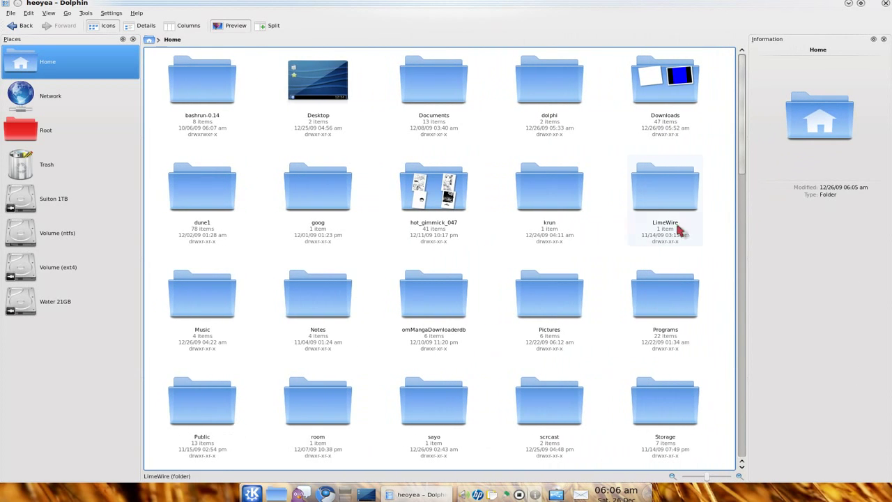
- Turn off file previews in the Pictures > Screenshots folder and return to Home
{"action": "left_click", "coordinate": [543, 321]}
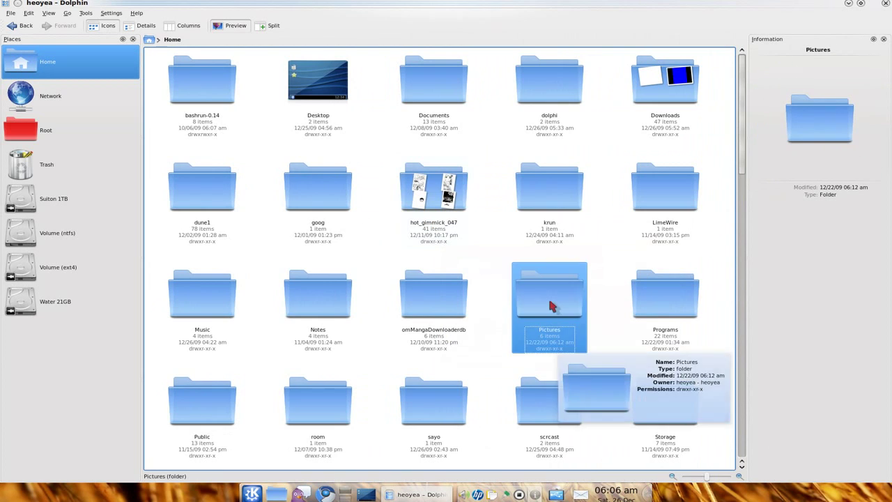
{"action": "left_click", "coordinate": [438, 101]}
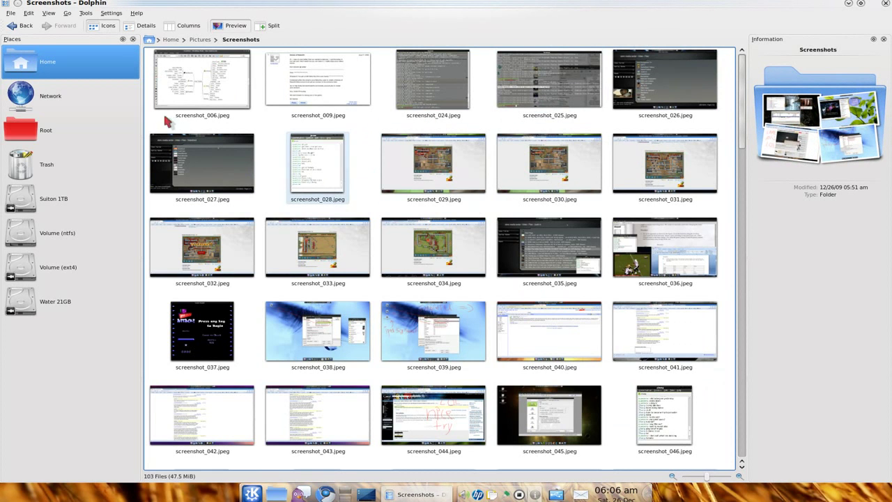
{"action": "left_click", "coordinate": [236, 27]}
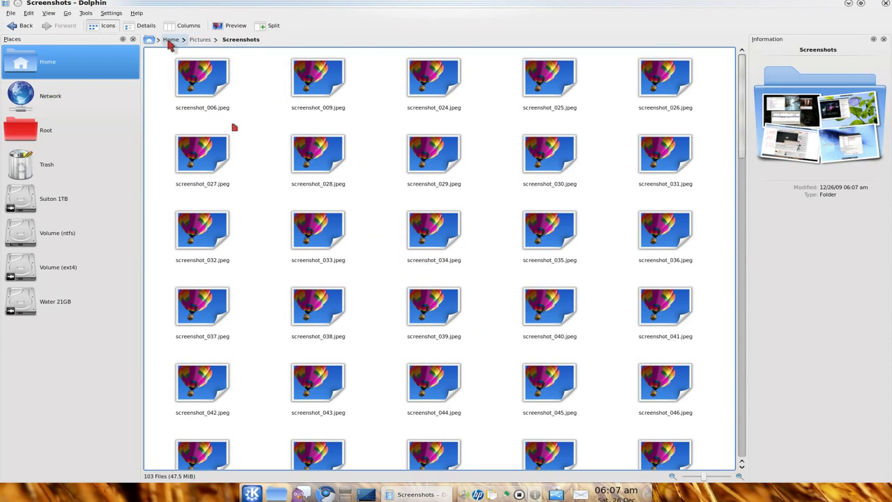
{"action": "left_click", "coordinate": [170, 40]}
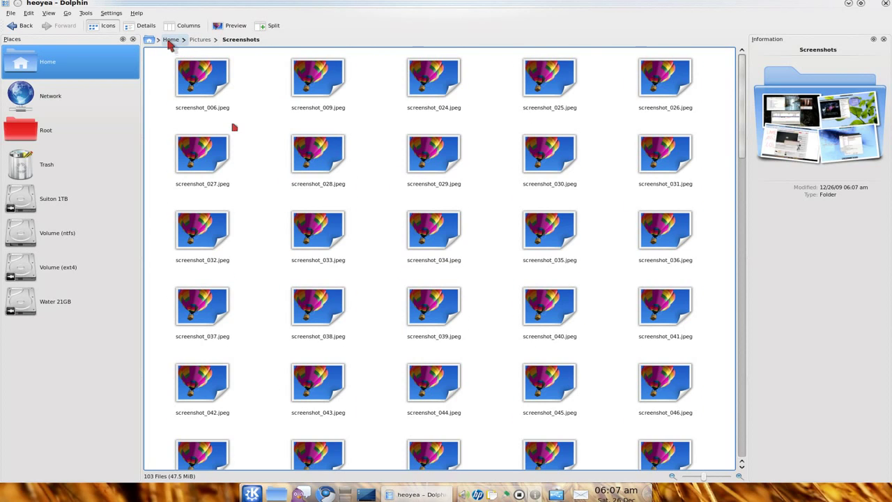
- Hide the permissions and date shown under the Home items and enlarge the icons to the maximum size
{"action": "left_click", "coordinate": [30, 14]}
{"action": "mouse_move", "coordinate": [46, 17]}
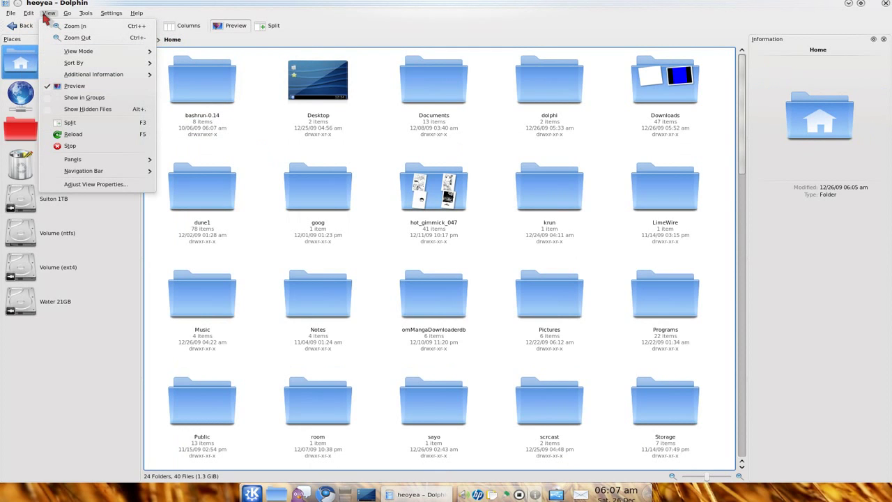
{"action": "mouse_move", "coordinate": [87, 74]}
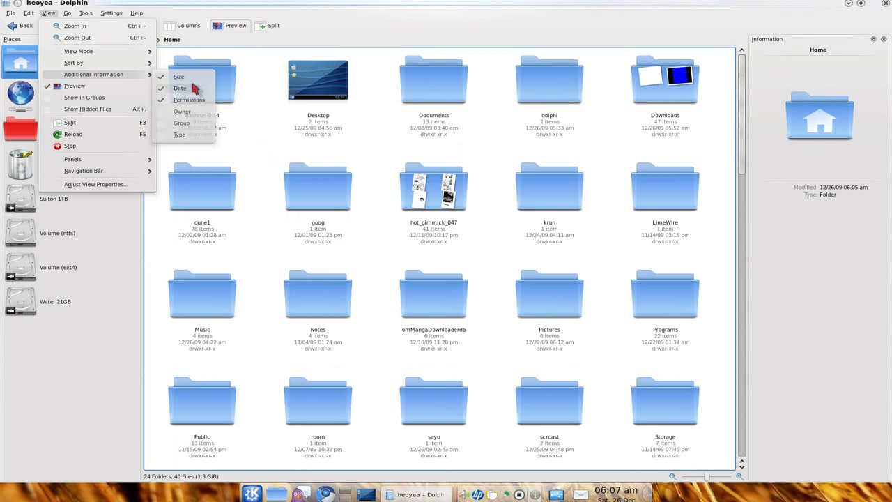
{"action": "left_click", "coordinate": [180, 99]}
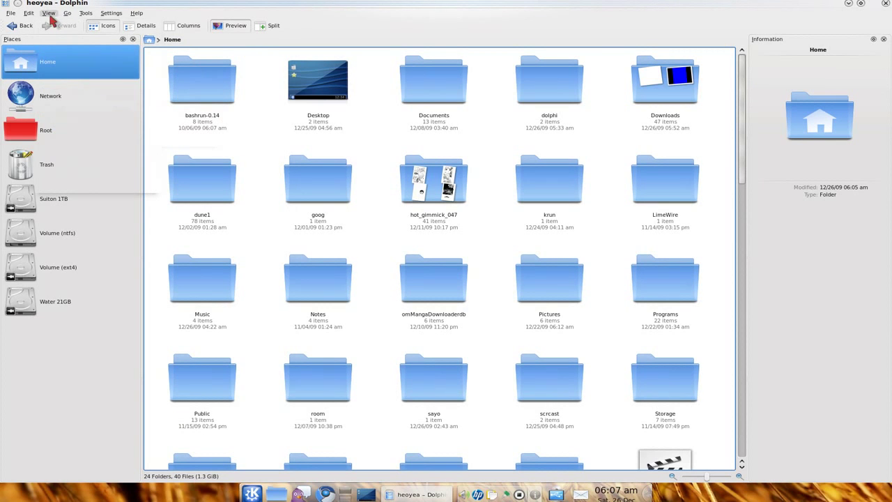
{"action": "left_click", "coordinate": [48, 13]}
{"action": "mouse_move", "coordinate": [76, 74]}
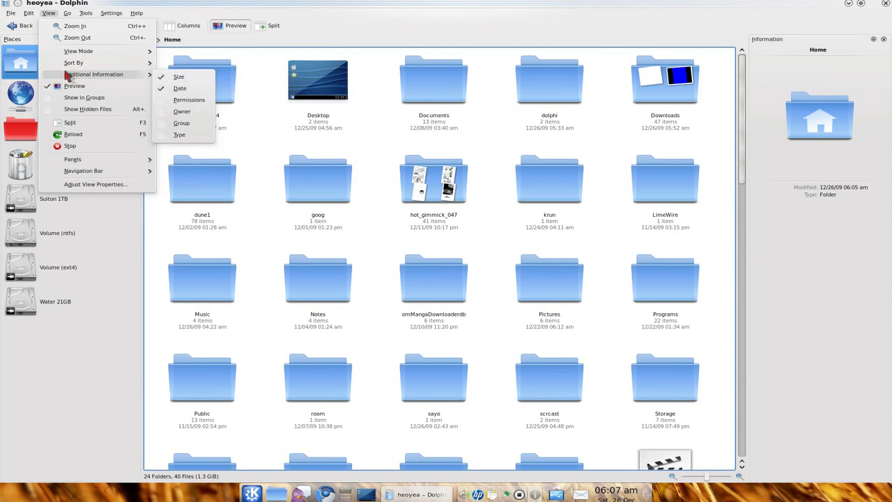
{"action": "left_click", "coordinate": [176, 88]}
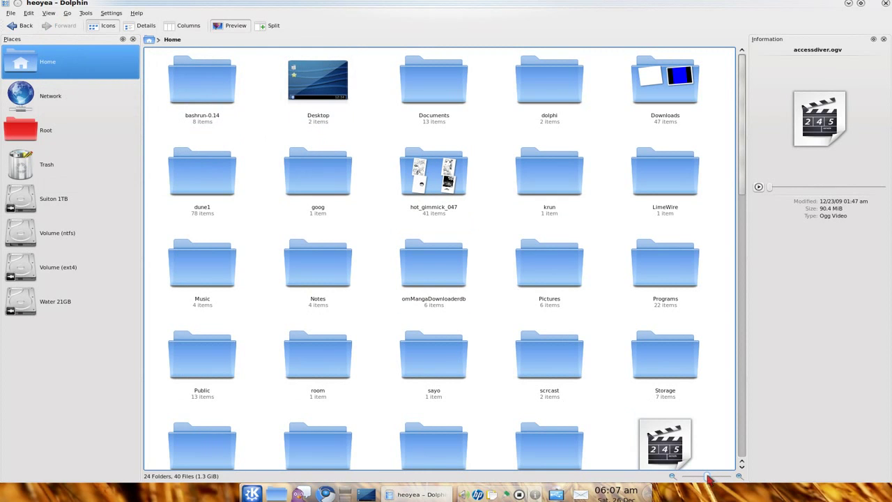
{"action": "left_click_drag", "start_coordinate": [708, 477], "coordinate": [729, 477]}
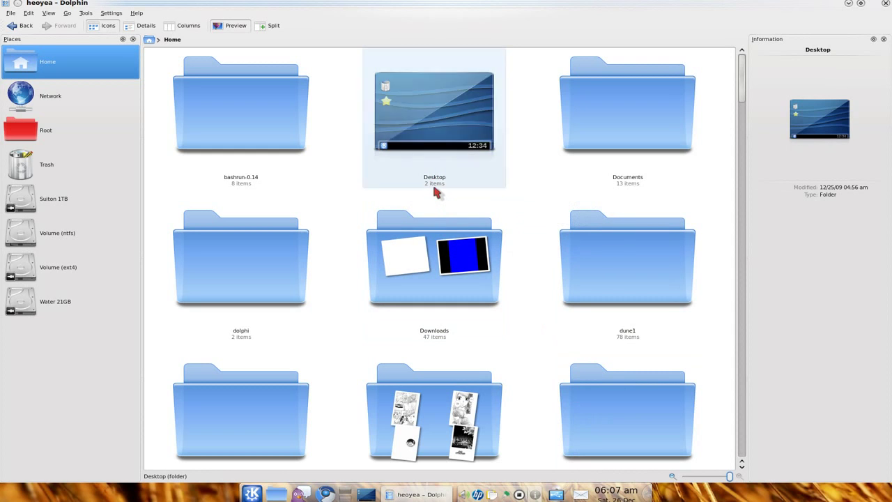
- Show the date as additional information under the items in the Home folder
{"action": "left_click", "coordinate": [48, 13]}
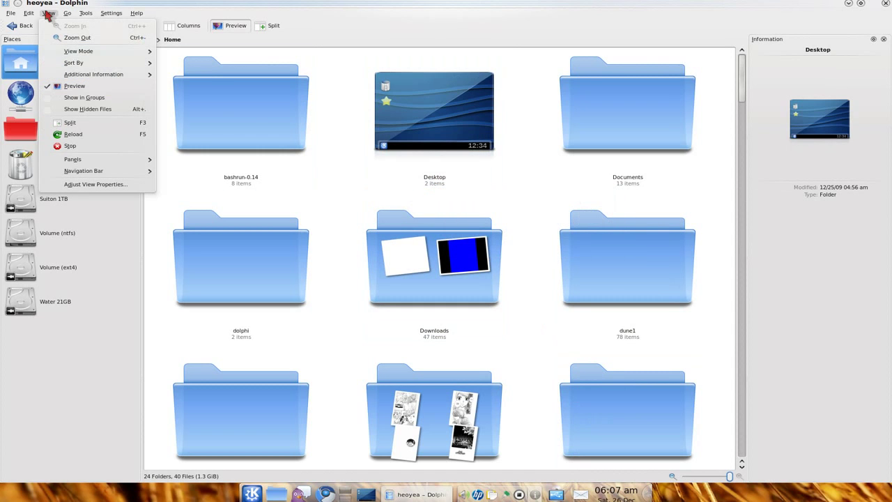
{"action": "left_click", "coordinate": [185, 86]}
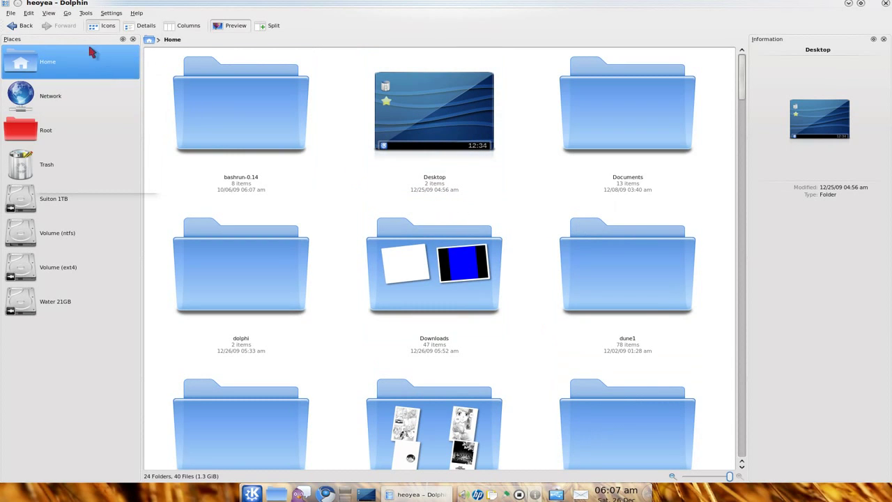
{"action": "left_click", "coordinate": [49, 12]}
{"action": "mouse_move", "coordinate": [60, 75]}
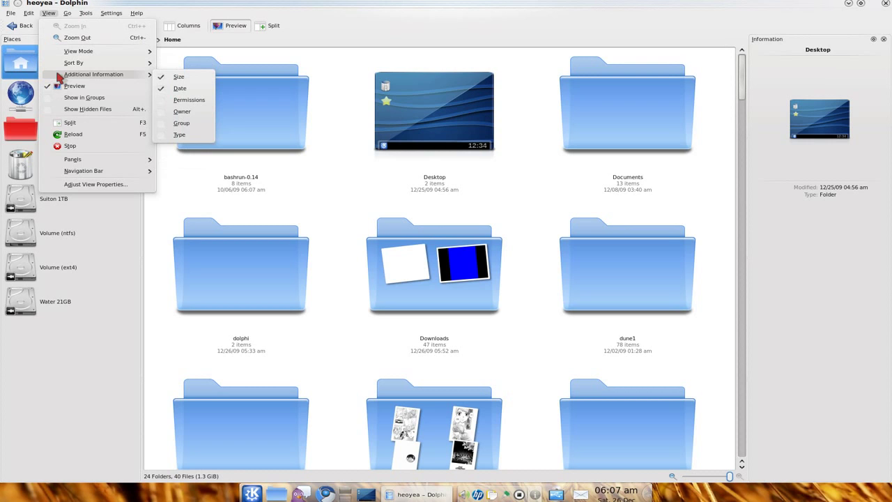
{"action": "left_click", "coordinate": [343, 182]}
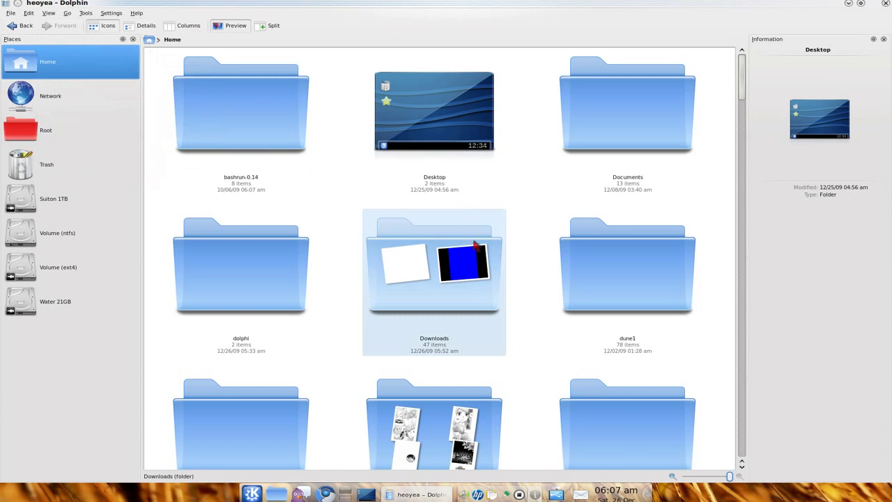
- Open the Downloads folder and reduce its icons from the maximum to a medium size
{"action": "left_click", "coordinate": [393, 292]}
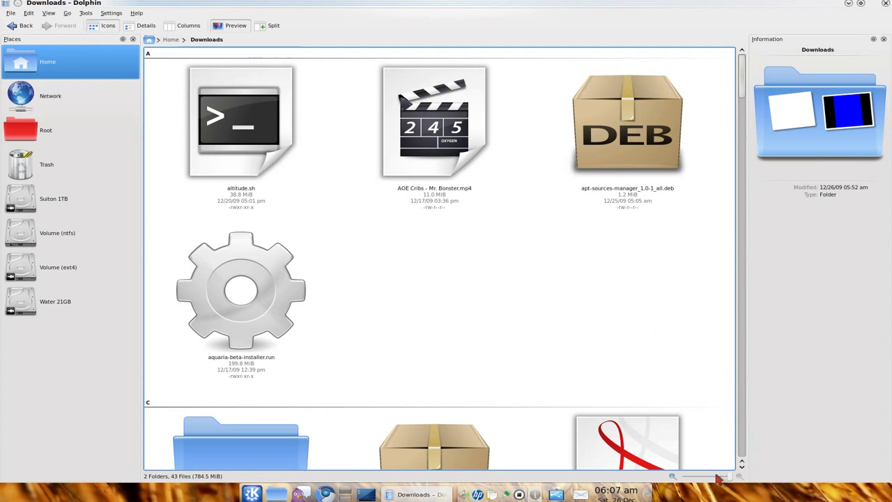
{"action": "left_click_drag", "start_coordinate": [718, 477], "coordinate": [708, 488]}
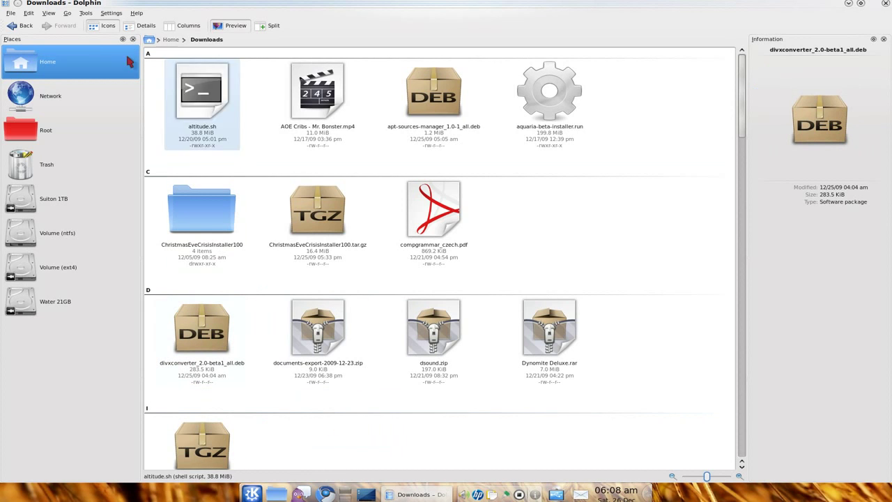
- Turn grouping of the Downloads items off and back on
{"action": "left_click", "coordinate": [48, 15]}
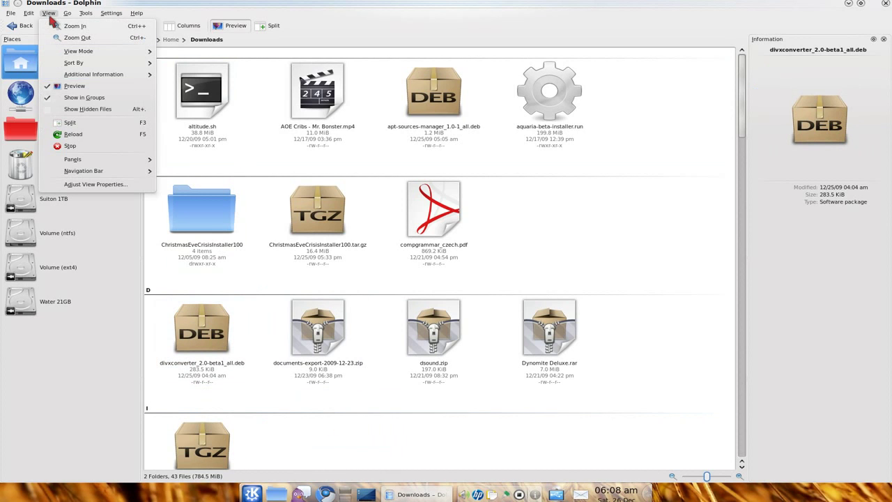
{"action": "left_click", "coordinate": [56, 98]}
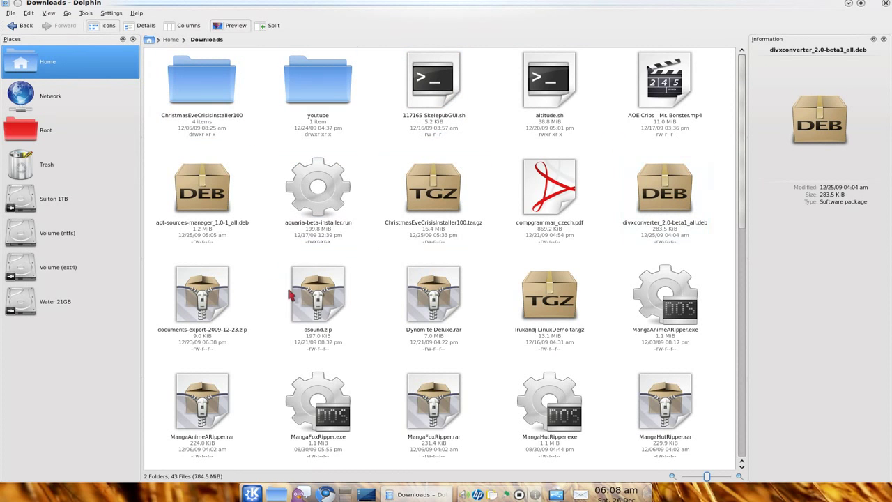
{"action": "left_click", "coordinate": [49, 13]}
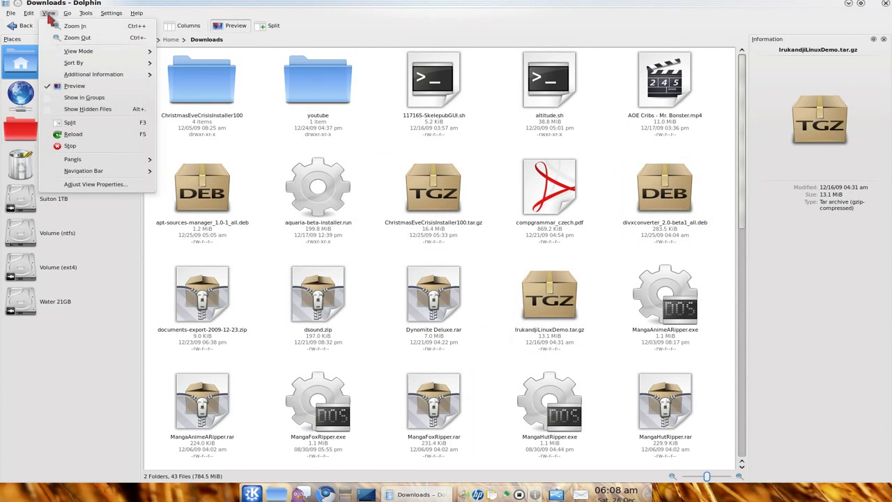
{"action": "left_click", "coordinate": [67, 97]}
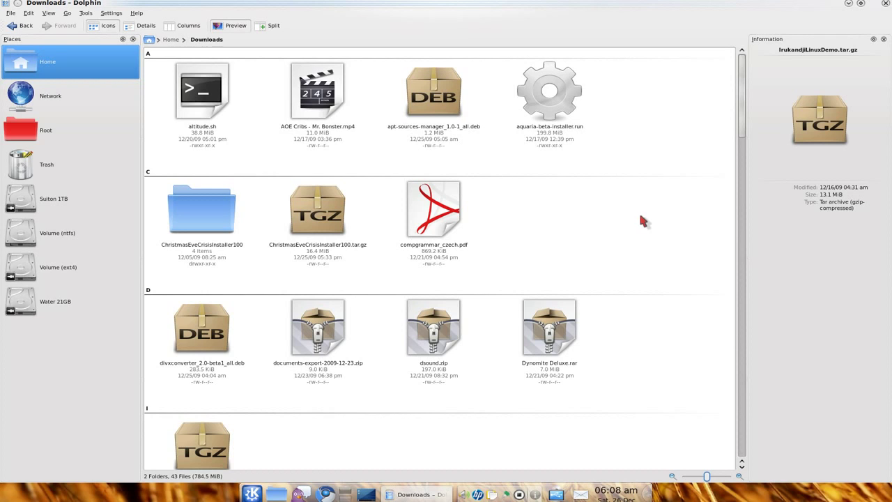
- Show the Folders tree above the Places list
{"action": "left_click", "coordinate": [45, 13]}
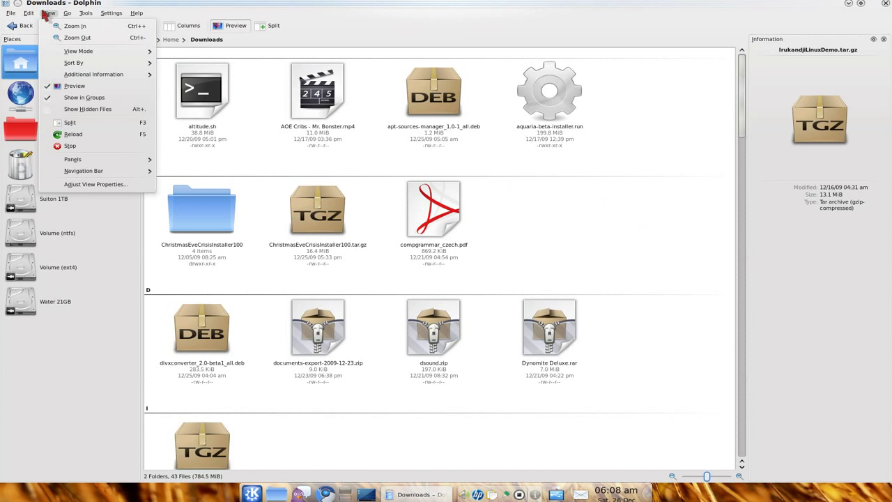
{"action": "mouse_move", "coordinate": [101, 162]}
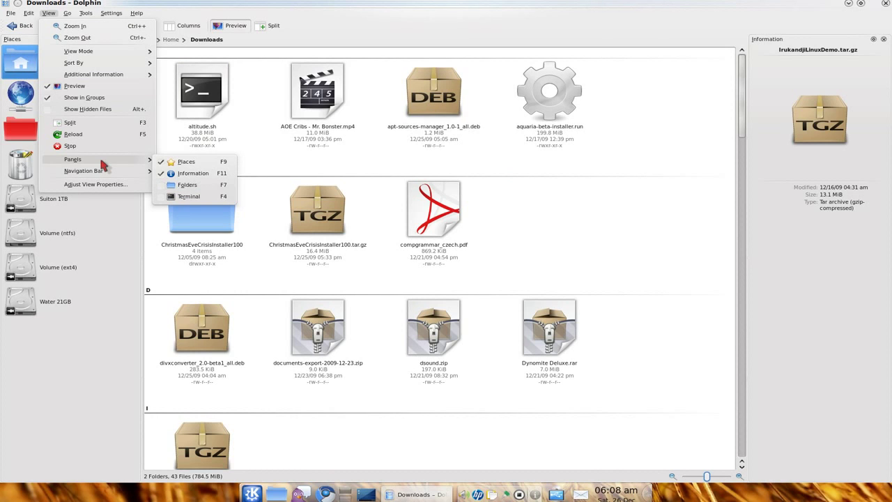
{"action": "left_click", "coordinate": [184, 187]}
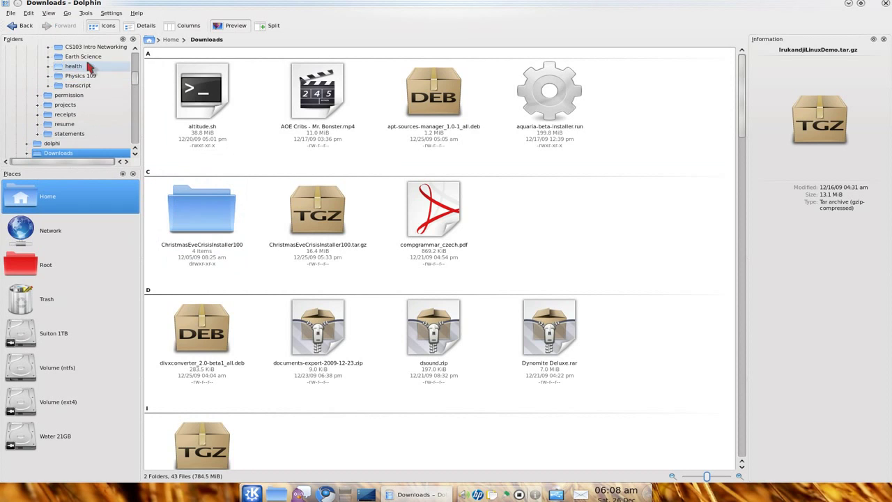
- Browse to Documents > classwork through the Folders tree, and return to the user's home folder
{"action": "scroll", "coordinate": [80, 77], "scroll_direction": "up", "scroll_amount": 4}
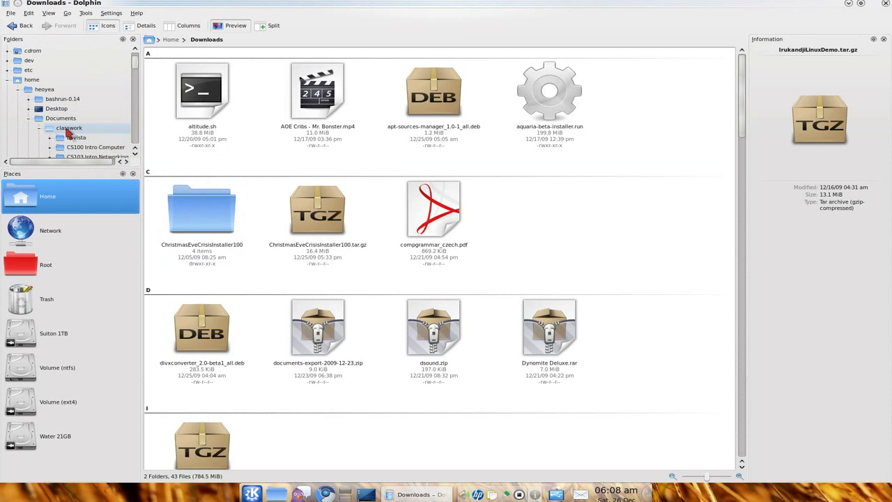
{"action": "left_click", "coordinate": [70, 129]}
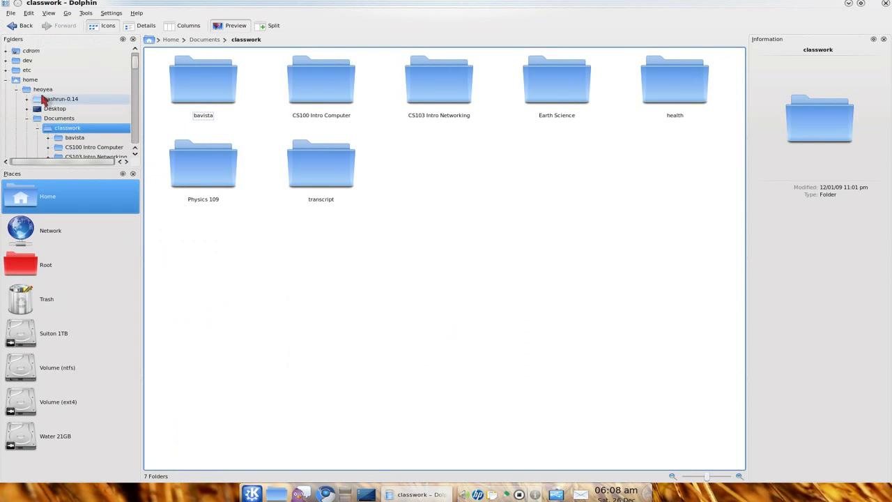
{"action": "left_click", "coordinate": [55, 90]}
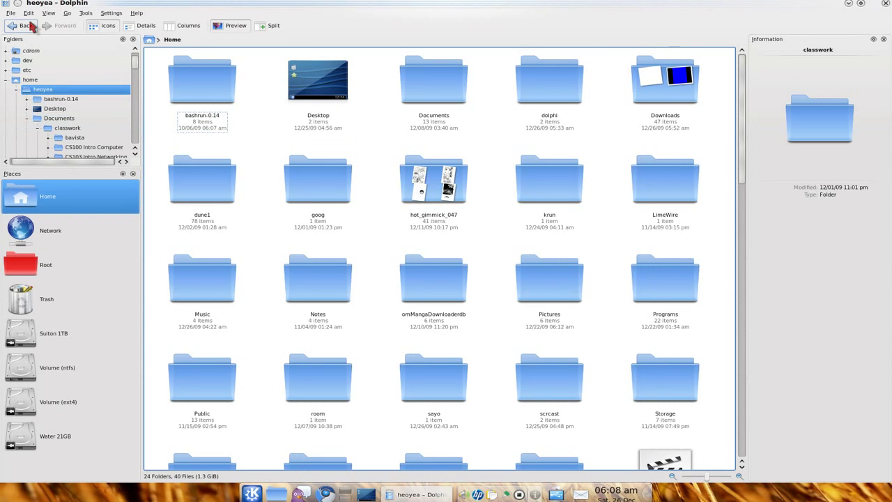
- Open a separate terminal window from the Home folder and close it
{"action": "left_click", "coordinate": [29, 13]}
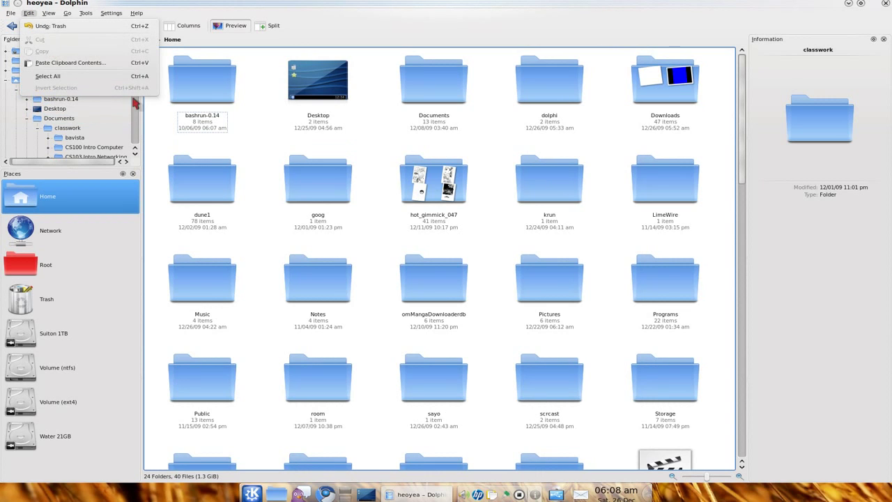
{"action": "left_click", "coordinate": [263, 143]}
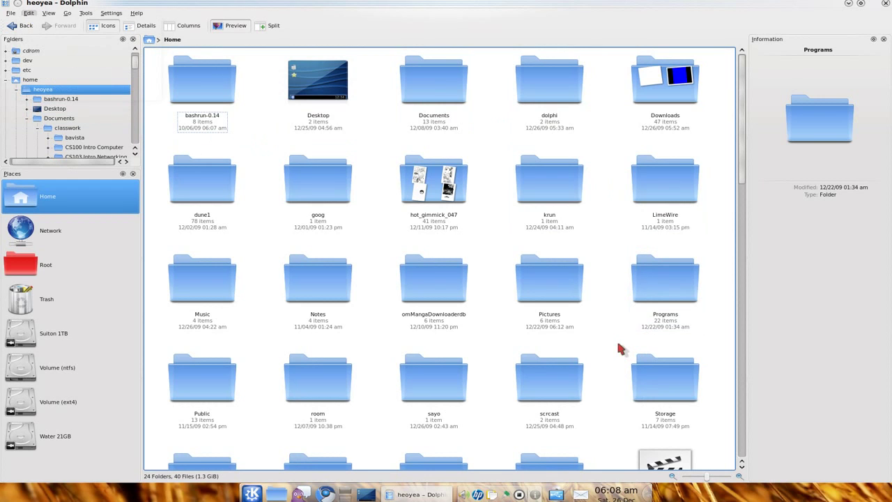
{"action": "left_click", "coordinate": [85, 13]}
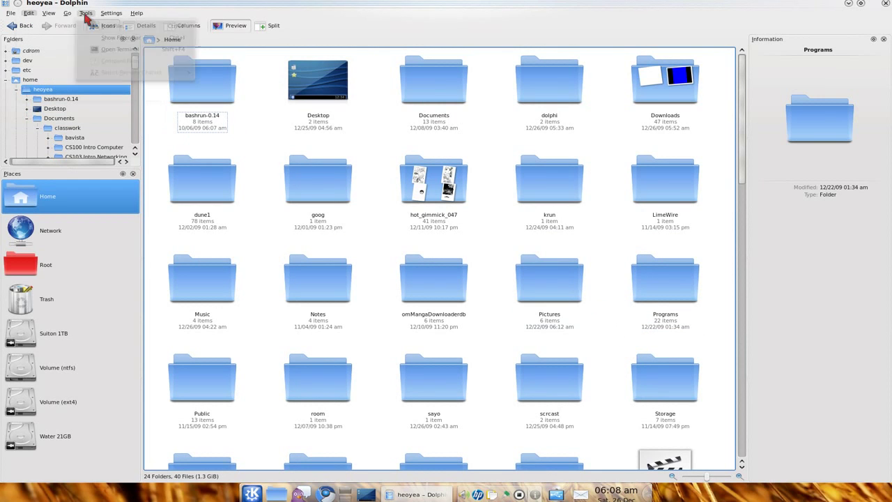
{"action": "left_click", "coordinate": [112, 49]}
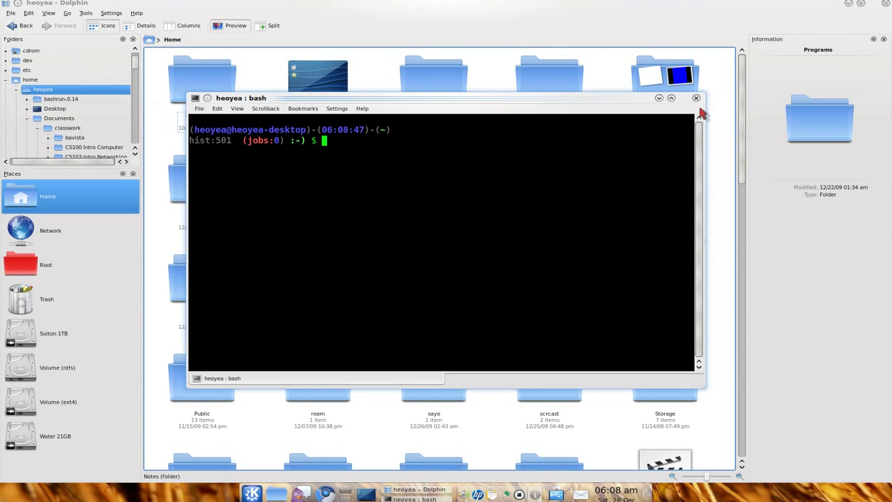
{"action": "left_click", "coordinate": [696, 98]}
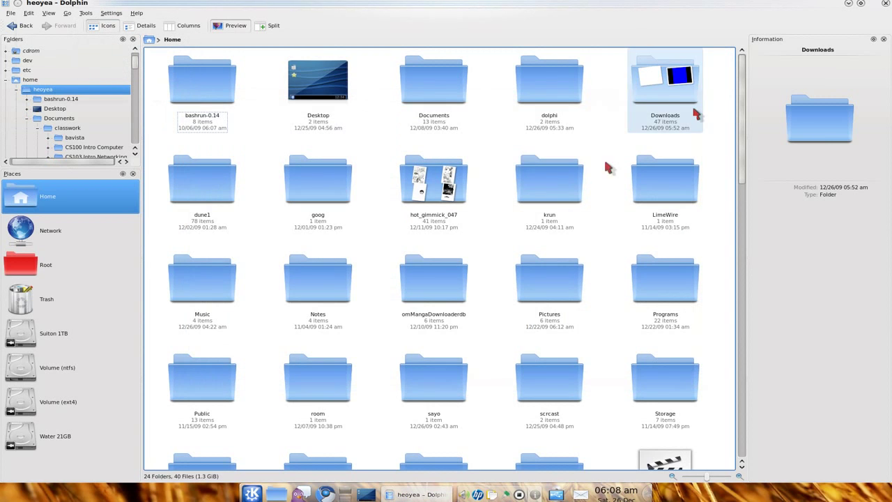
- Show the embedded Terminal below the Home items and switch the focus between it and the file view
{"action": "left_click", "coordinate": [28, 15]}
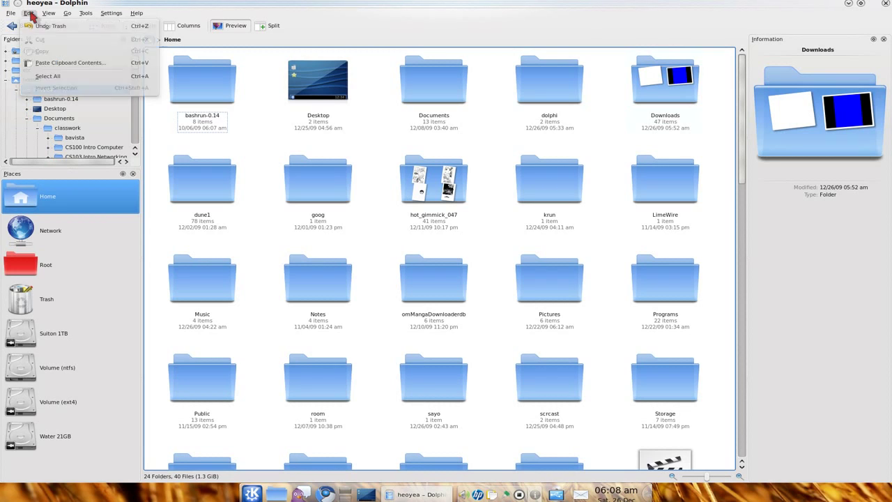
{"action": "mouse_move", "coordinate": [44, 15]}
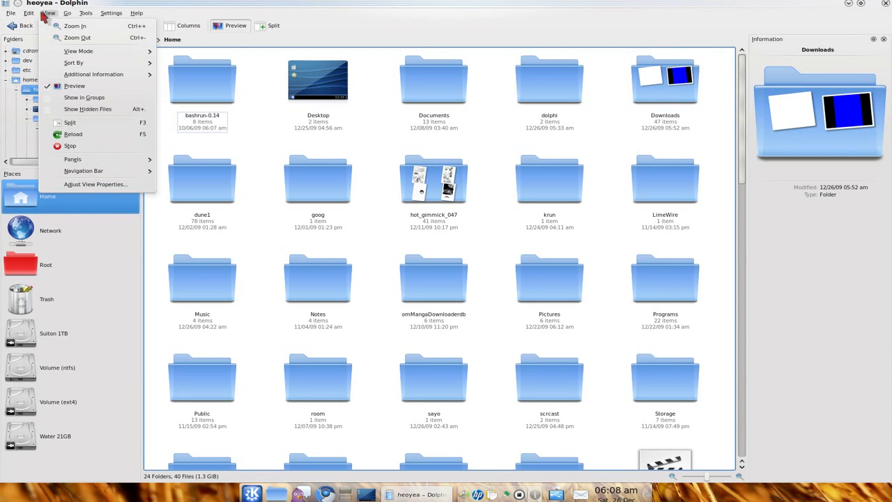
{"action": "mouse_move", "coordinate": [116, 162]}
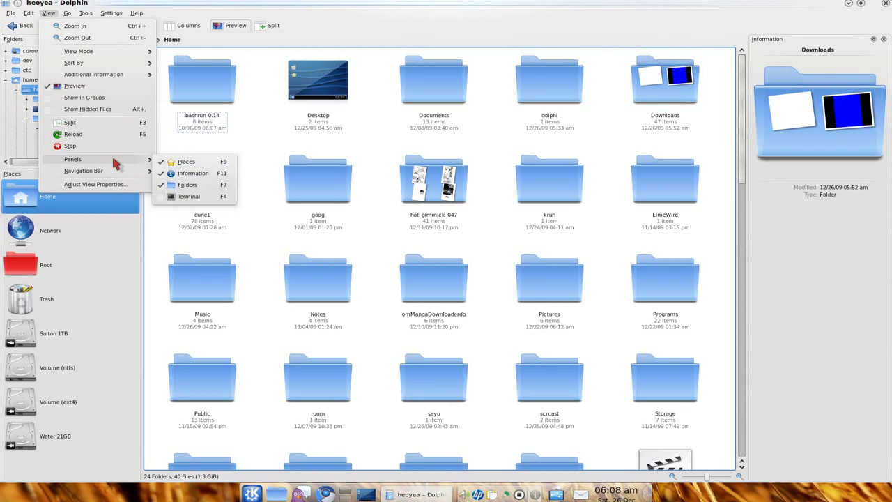
{"action": "left_click", "coordinate": [194, 199]}
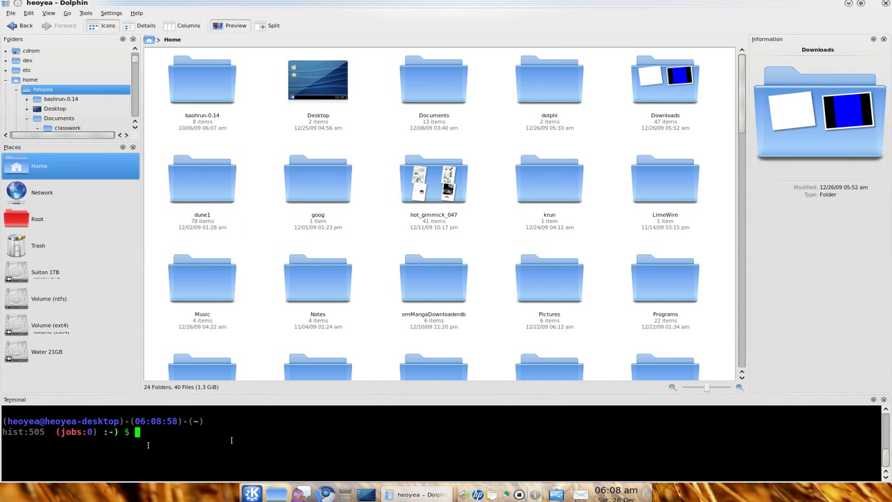
{"action": "left_click", "coordinate": [258, 272]}
{"action": "left_click", "coordinate": [268, 441]}
{"action": "left_click", "coordinate": [259, 271]}
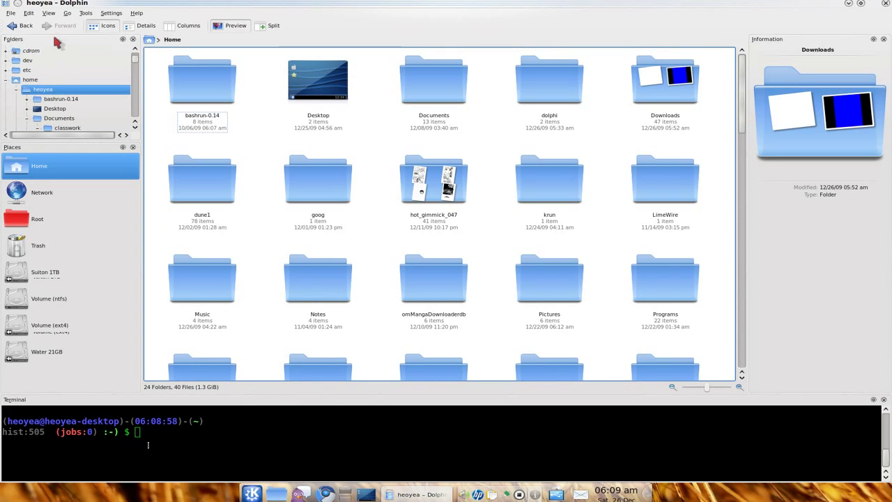
- Hide the embedded Terminal and the Folders tree
{"action": "left_click", "coordinate": [48, 12]}
{"action": "mouse_move", "coordinate": [77, 161]}
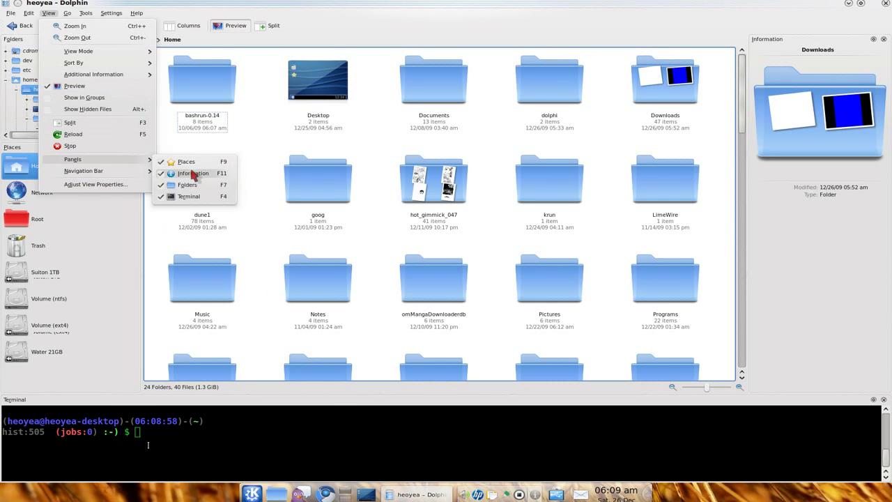
{"action": "left_click", "coordinate": [187, 195]}
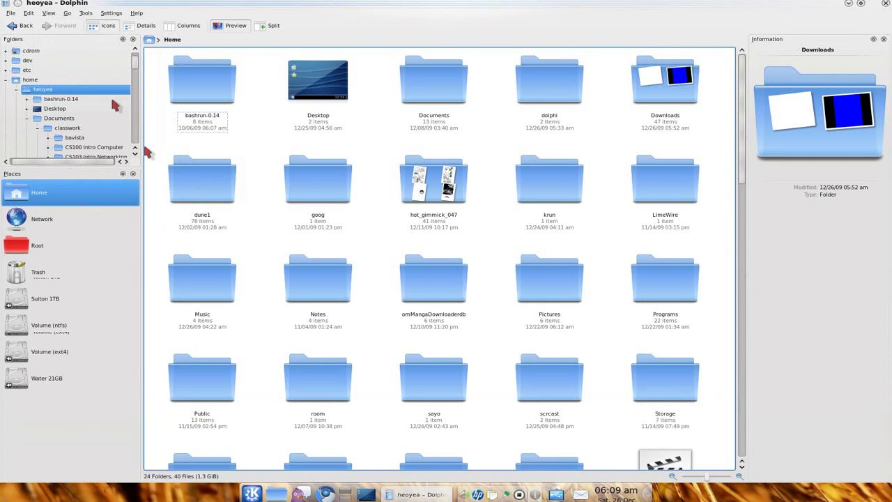
{"action": "left_click", "coordinate": [48, 13]}
{"action": "mouse_move", "coordinate": [100, 162]}
{"action": "left_click", "coordinate": [200, 186]}
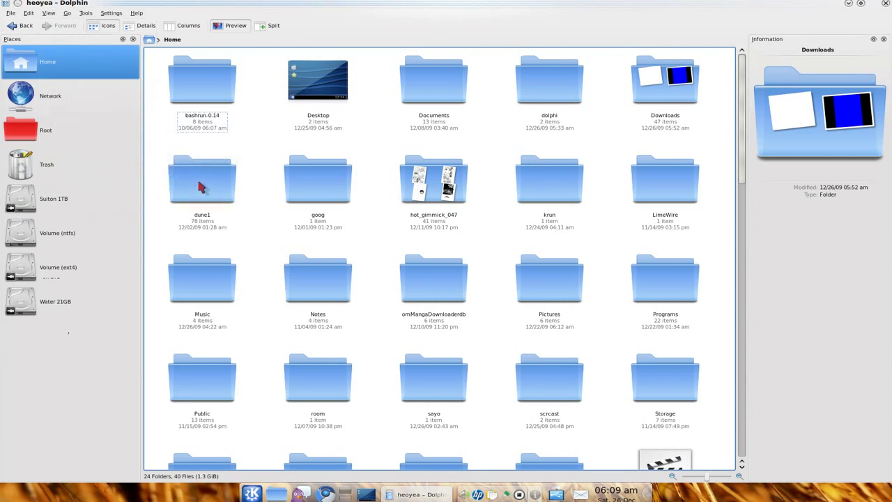
- Open the General behavior preferences with the dialog moved clear of the upper Home items, and select the dolphi folder
{"action": "left_click", "coordinate": [46, 14]}
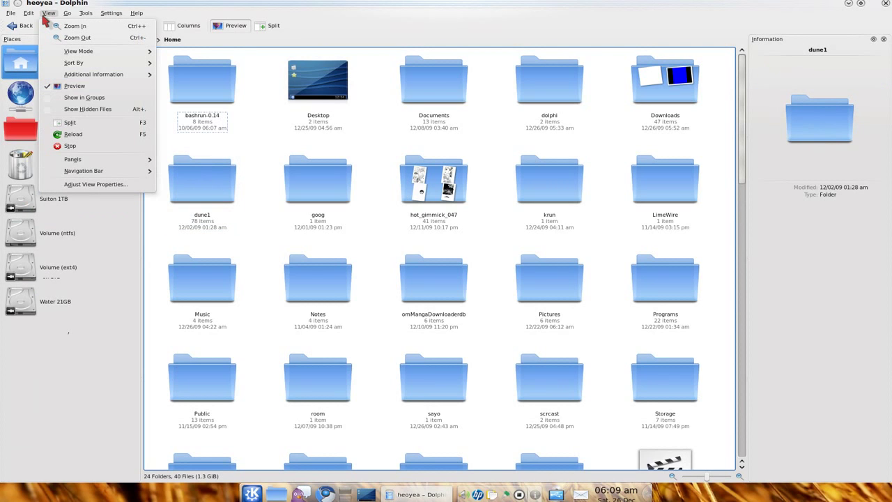
{"action": "mouse_move", "coordinate": [89, 14]}
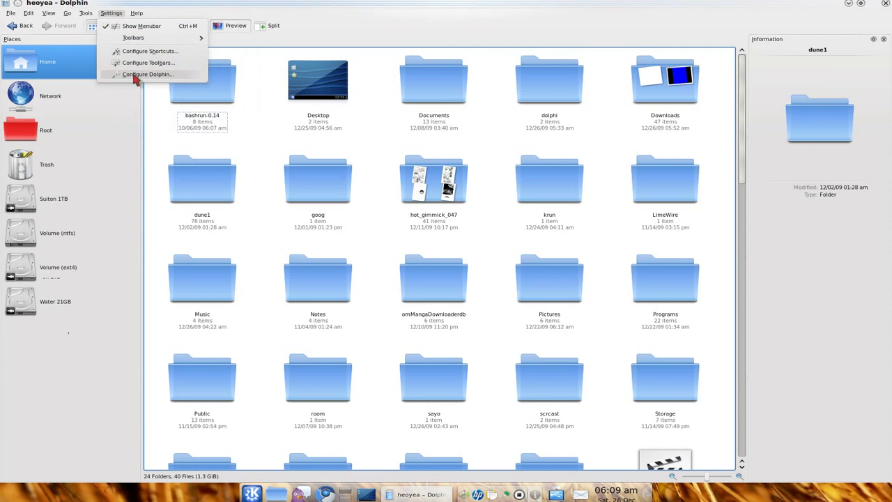
{"action": "left_click", "coordinate": [135, 79]}
{"action": "left_click_drag", "start_coordinate": [432, 132], "coordinate": [431, 131]}
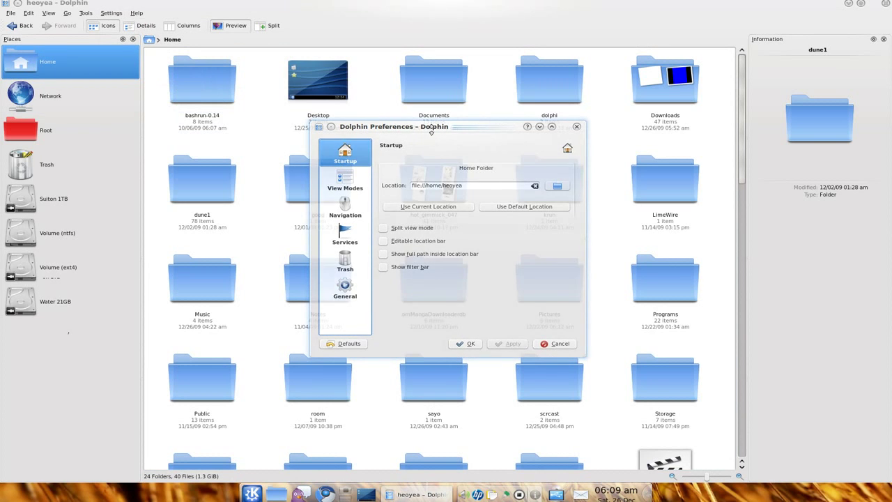
{"action": "left_click", "coordinate": [345, 287]}
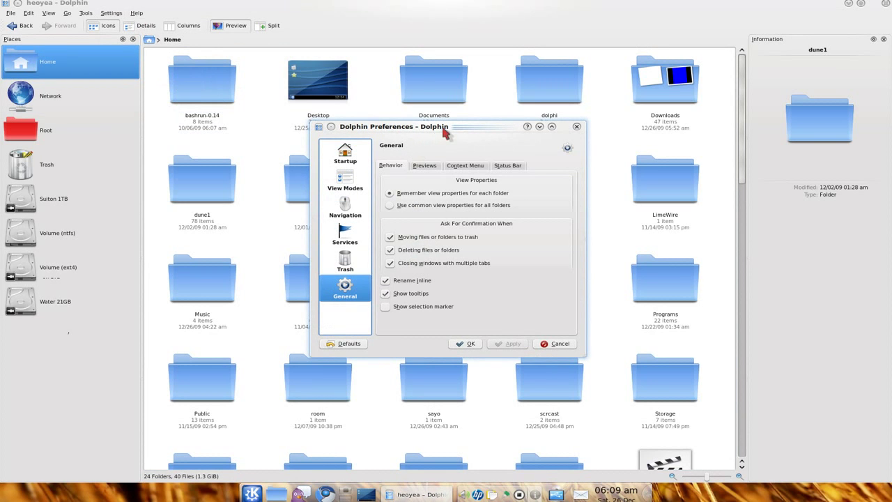
{"action": "left_click_drag", "start_coordinate": [445, 133], "coordinate": [201, 162]}
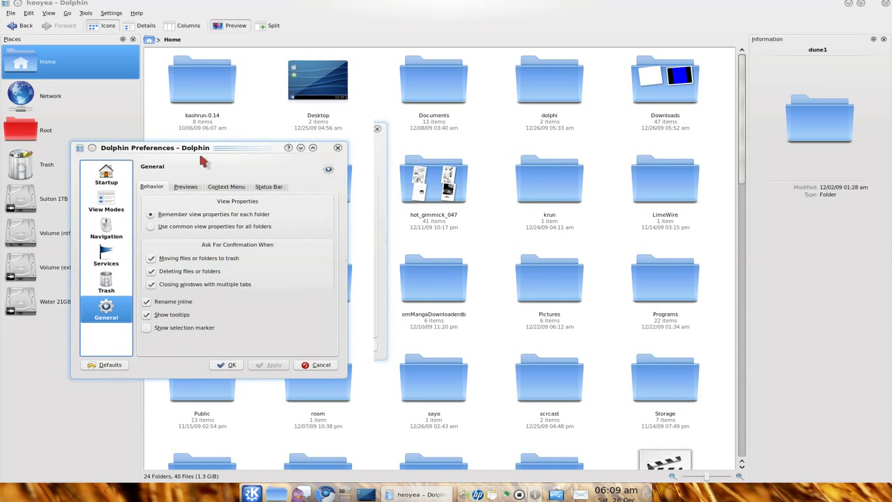
{"action": "left_click", "coordinate": [531, 87]}
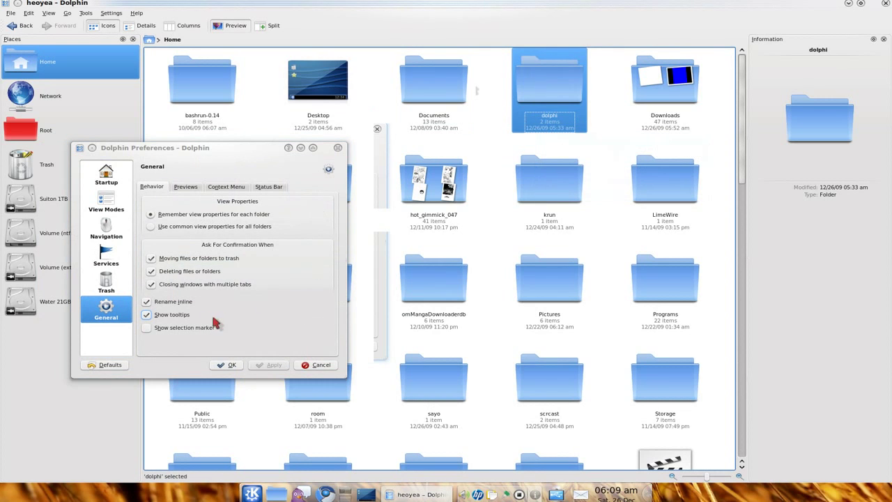
- Enable the selection marker, disable tooltips and inline renaming, and apply the behavior settings
{"action": "left_click", "coordinate": [147, 328]}
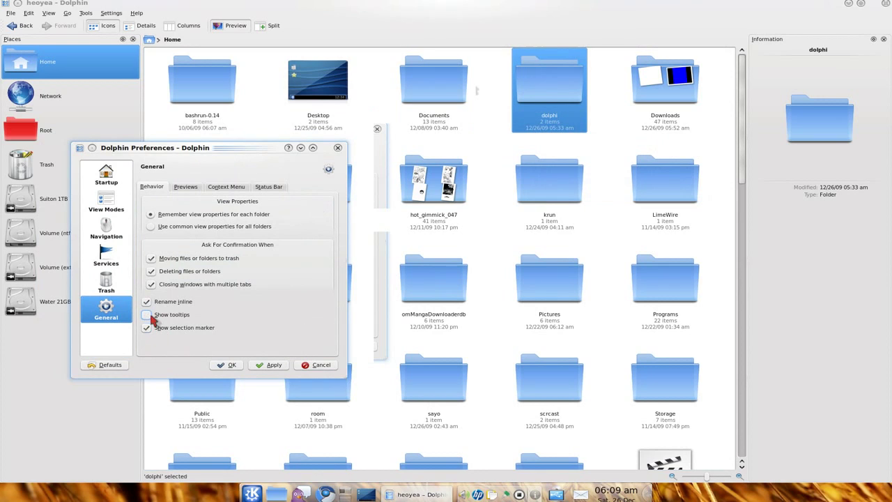
{"action": "left_click", "coordinate": [146, 302]}
{"action": "left_click", "coordinate": [269, 366]}
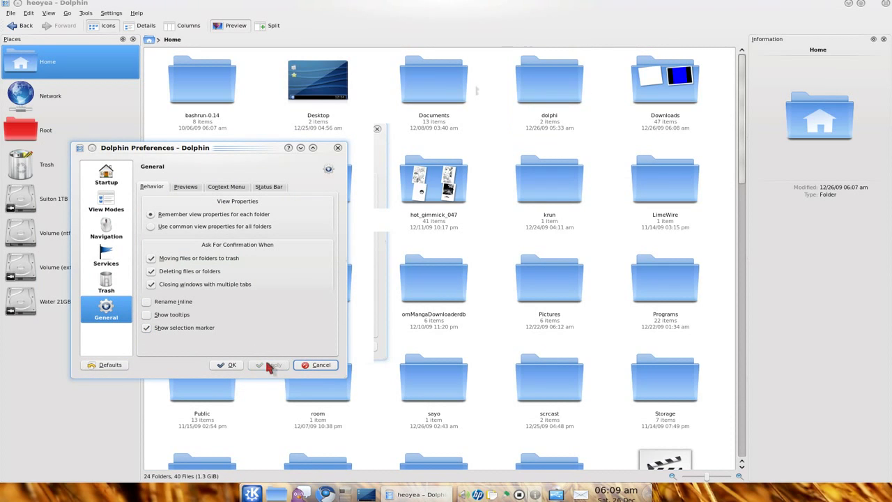
- Select and deselect the dolphi folder using its selection marker
{"action": "mouse_move", "coordinate": [548, 101]}
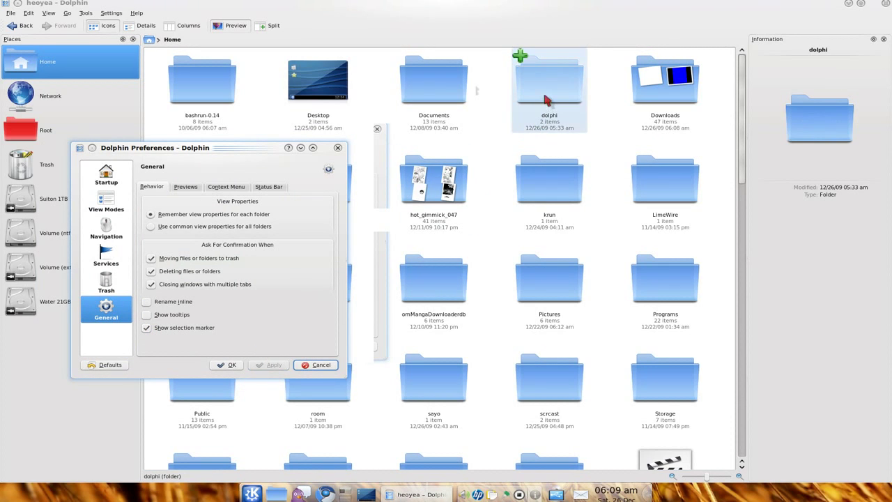
{"action": "left_click", "coordinate": [521, 59]}
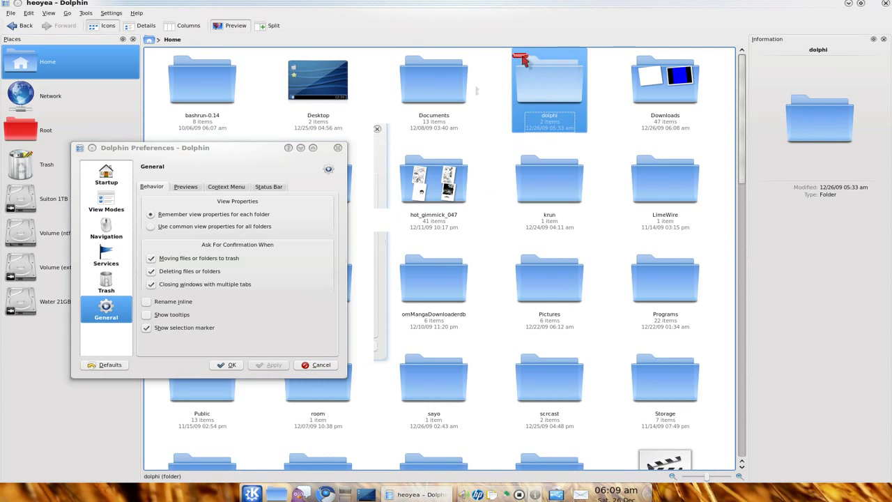
{"action": "left_click", "coordinate": [521, 59]}
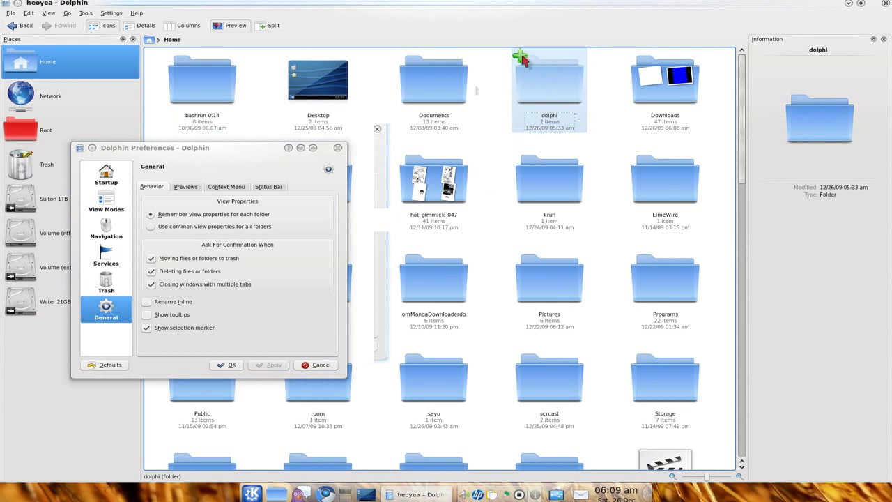
- Disable the selection marker, apply the setting, and select the dolphi folder directly
{"action": "left_click", "coordinate": [145, 328]}
{"action": "left_click", "coordinate": [267, 366]}
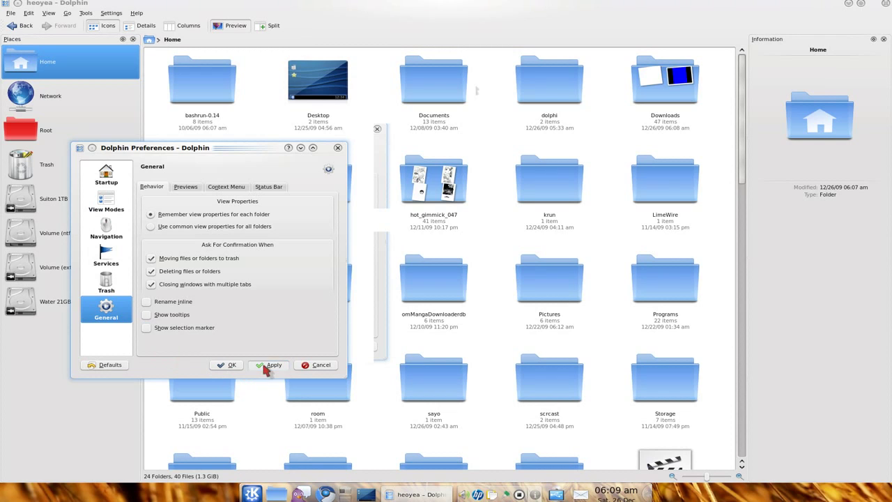
{"action": "left_click", "coordinate": [532, 101]}
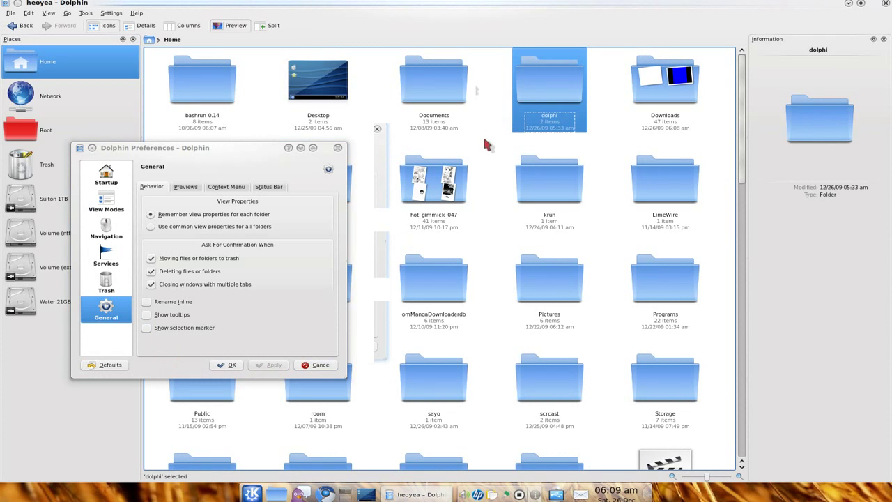
- Enable tooltips, apply the setting, and view the tooltips of the LimeWire and Programs folders
{"action": "left_click", "coordinate": [148, 315]}
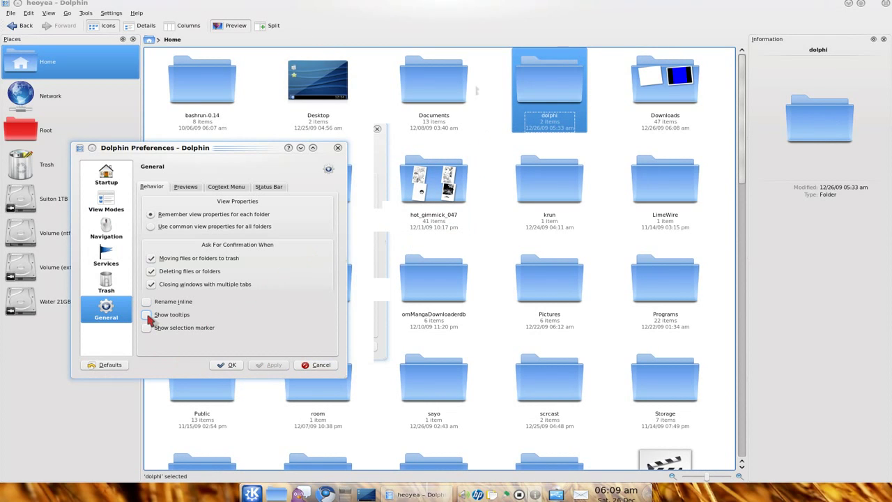
{"action": "left_click", "coordinate": [266, 368]}
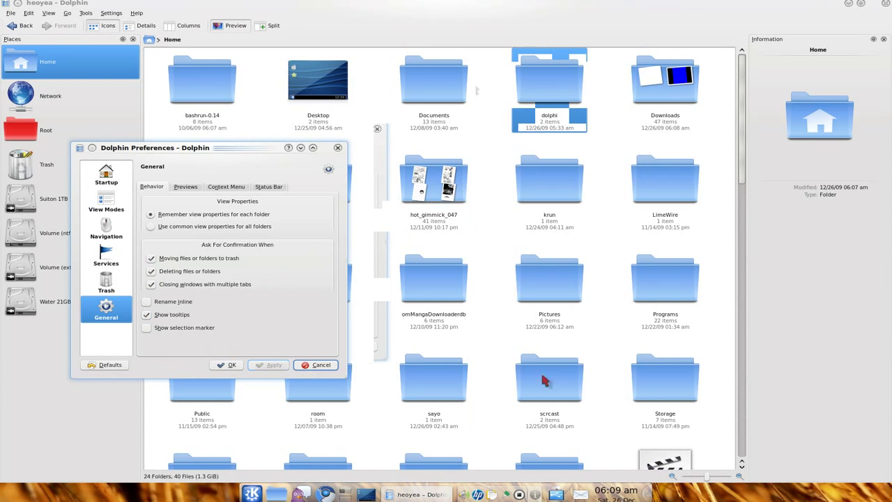
{"action": "mouse_move", "coordinate": [684, 205]}
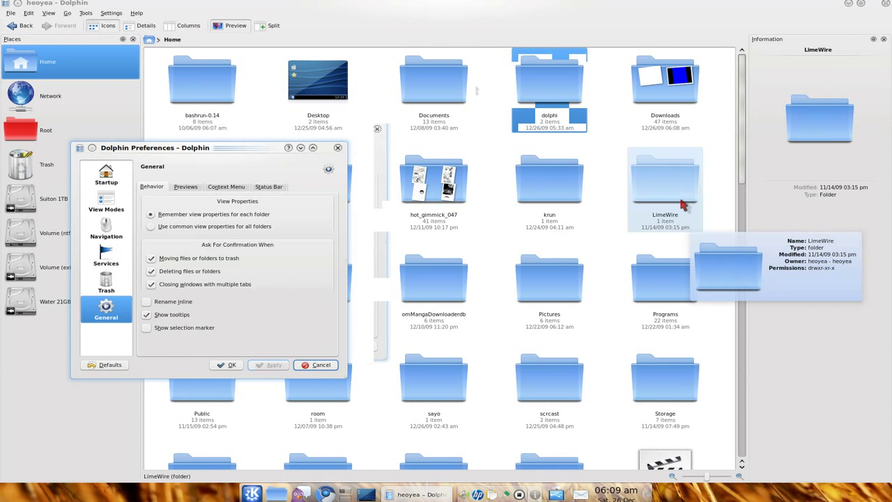
{"action": "mouse_move", "coordinate": [677, 304]}
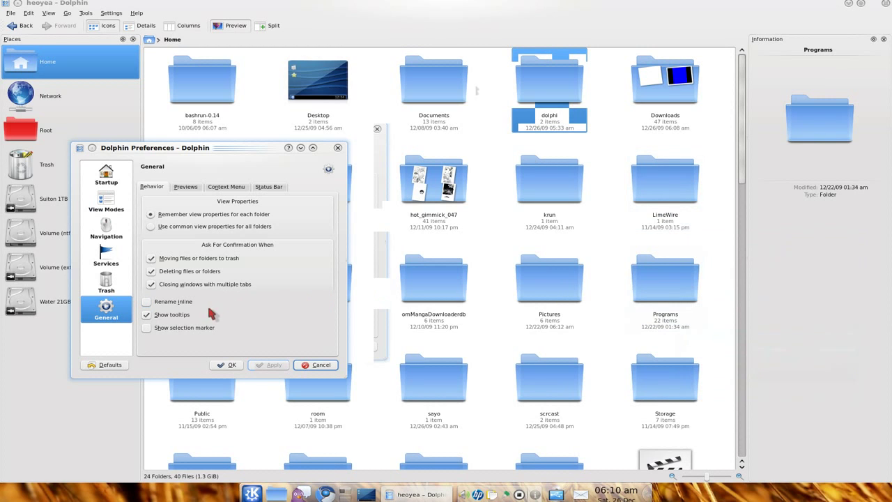
- Open the Rename Item dialog for the Pictures folder and cancel it
{"action": "left_click", "coordinate": [545, 307]}
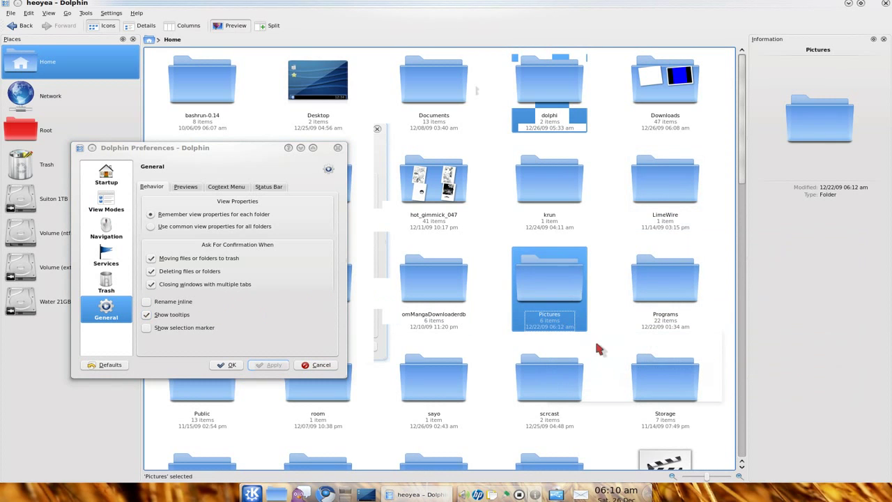
{"action": "key", "text": "F2"}
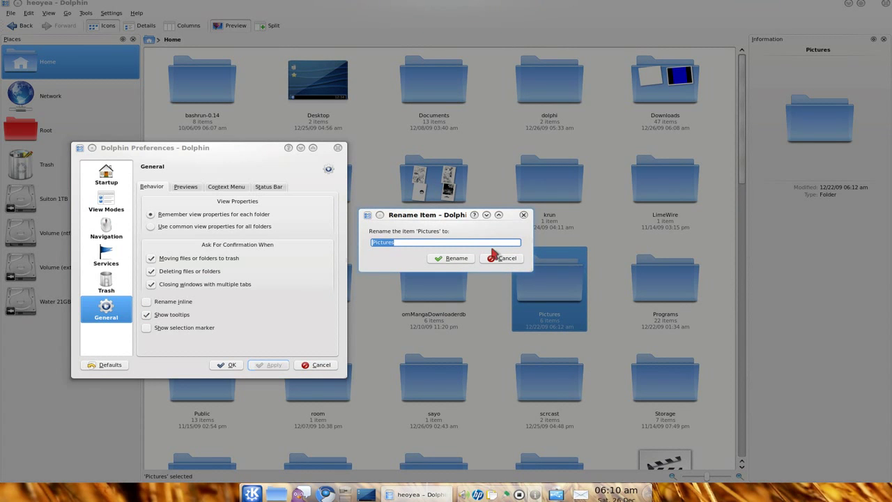
{"action": "left_click", "coordinate": [502, 259]}
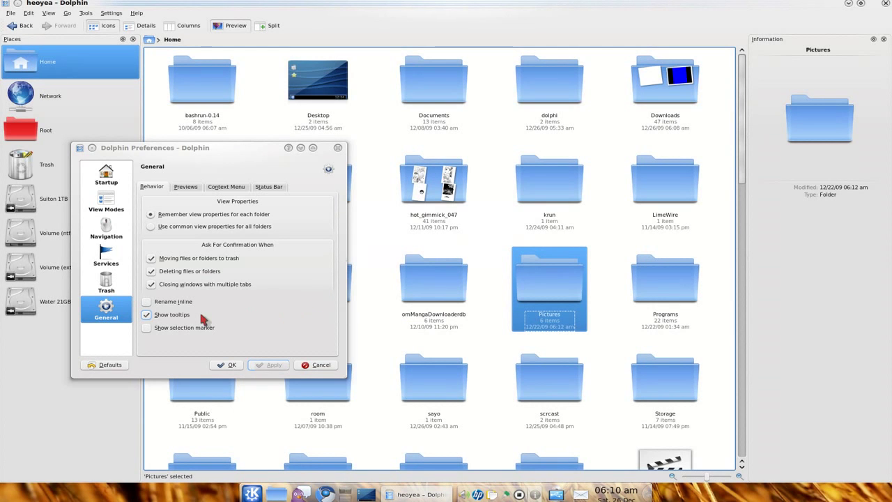
- Enable inline renaming, apply it, and start renaming the Pictures folder in place, leaving its name as is
{"action": "left_click", "coordinate": [146, 302]}
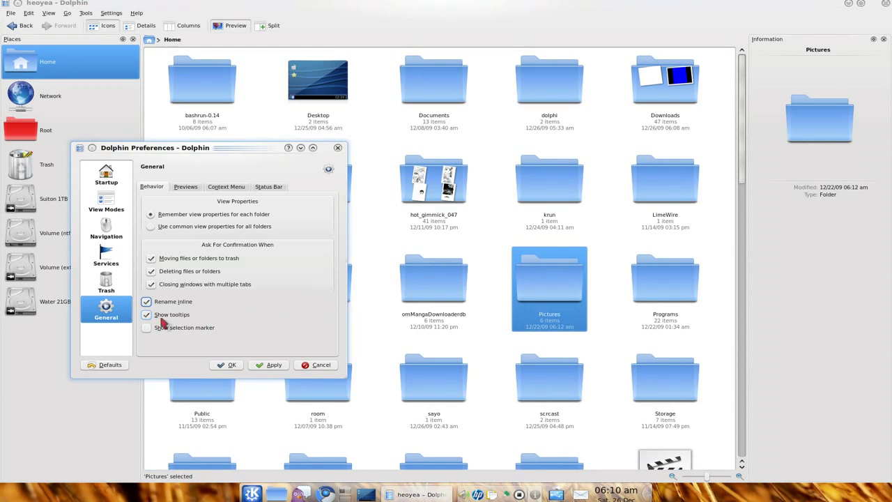
{"action": "left_click", "coordinate": [267, 367]}
{"action": "left_click", "coordinate": [545, 293]}
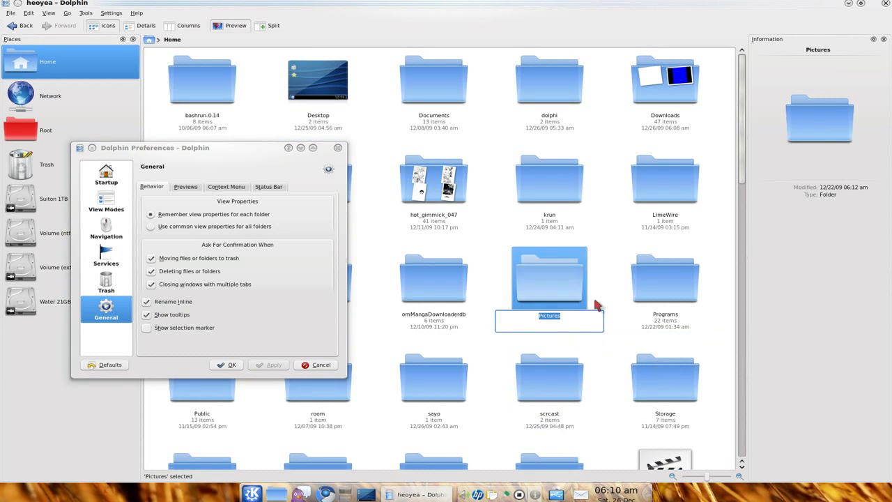
{"action": "left_click", "coordinate": [603, 286]}
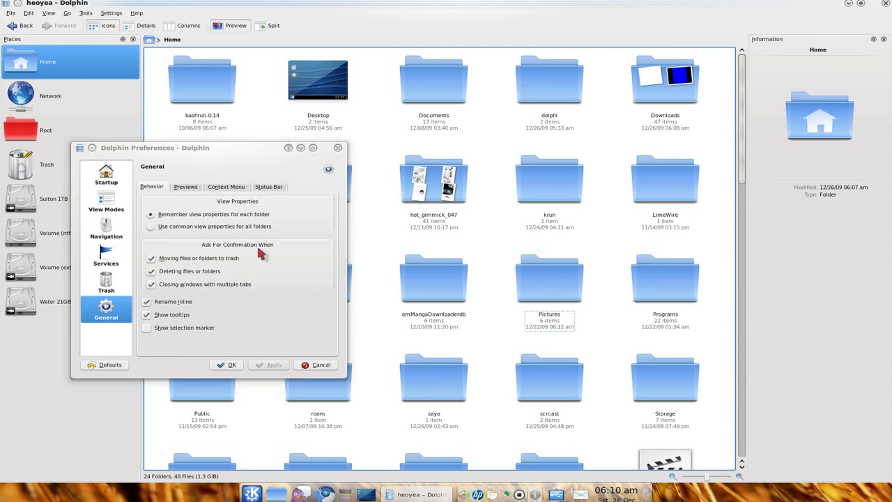
- Clear the confirmation options for trashing, deleting and closing windows with multiple tabs, and tick all three again
{"action": "left_click", "coordinate": [152, 258]}
{"action": "left_click", "coordinate": [151, 271]}
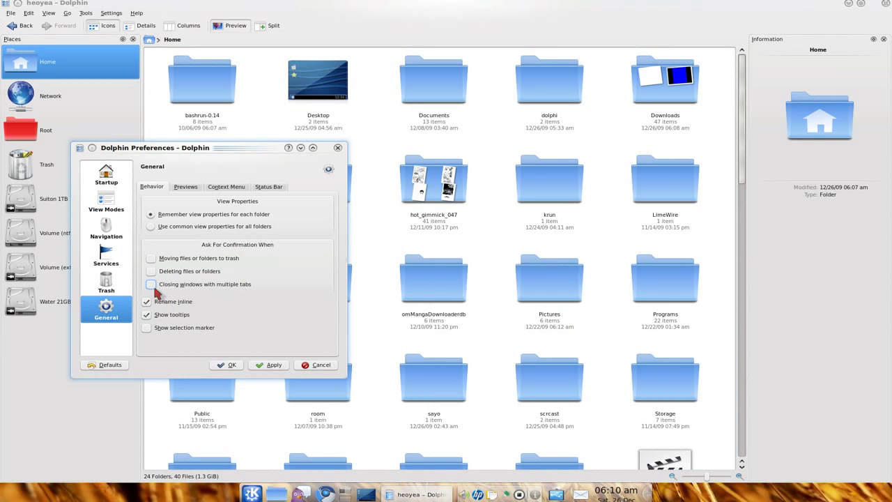
{"action": "left_click", "coordinate": [151, 286]}
{"action": "left_click", "coordinate": [152, 271]}
{"action": "left_click", "coordinate": [152, 258]}
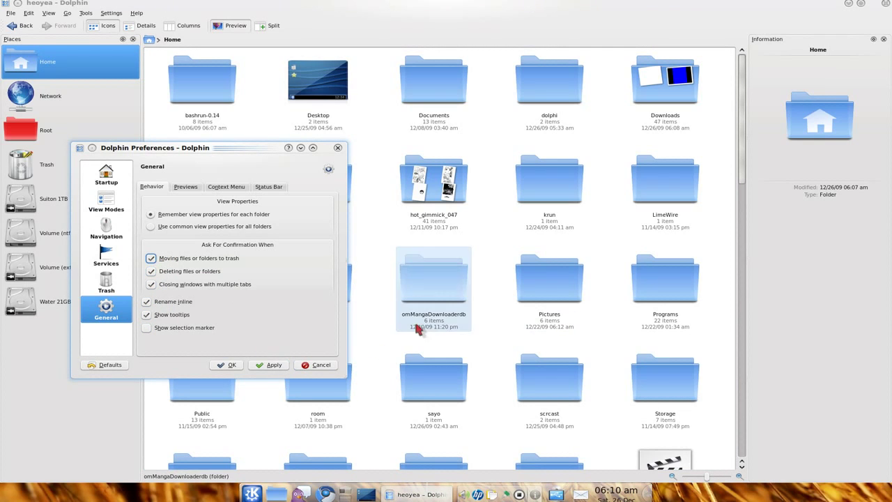
- Request moving the hot_gimmick_047 folder to the trash and cancel at the confirmation
{"action": "mouse_move", "coordinate": [548, 293]}
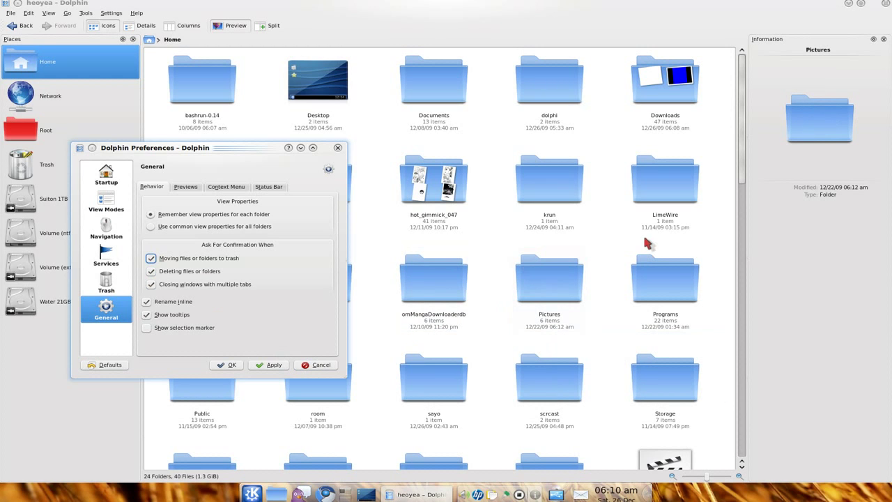
{"action": "left_click", "coordinate": [452, 192]}
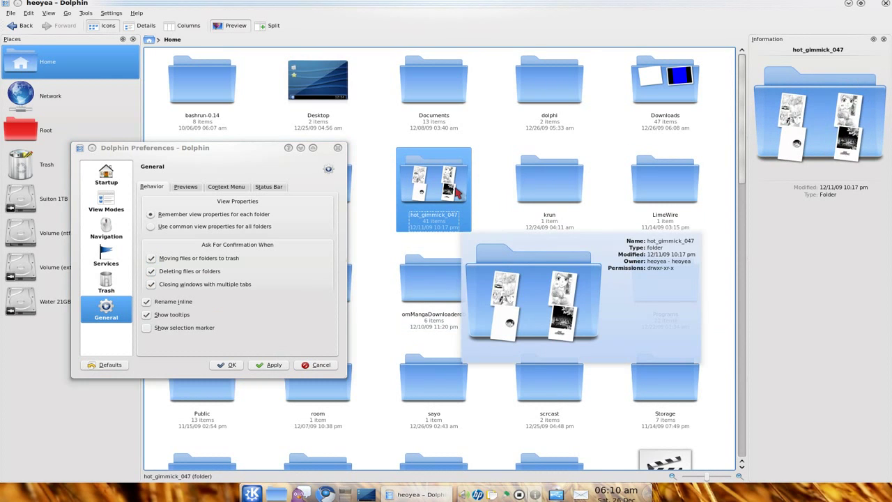
{"action": "key", "text": "Delete"}
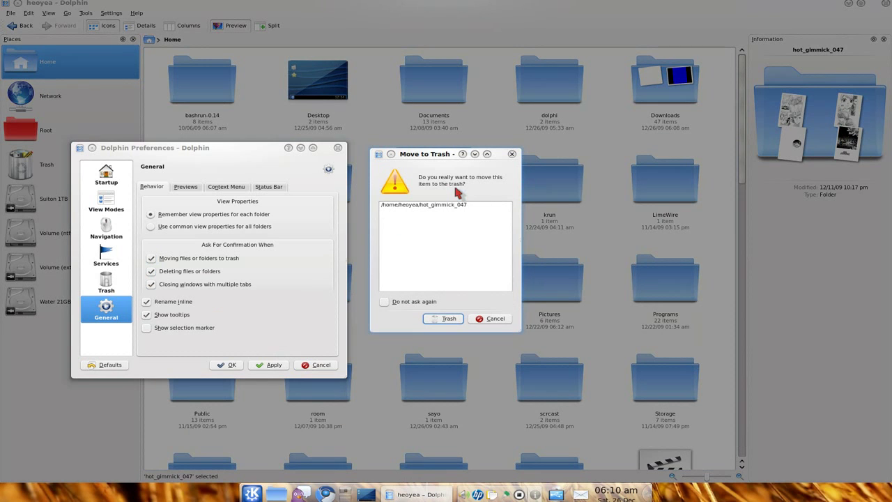
{"action": "left_click", "coordinate": [492, 319]}
- Disable the confirmations for closing windows with multiple tabs, deleting, and moving to trash, and apply the changes
{"action": "left_click", "coordinate": [151, 285]}
{"action": "left_click", "coordinate": [152, 272]}
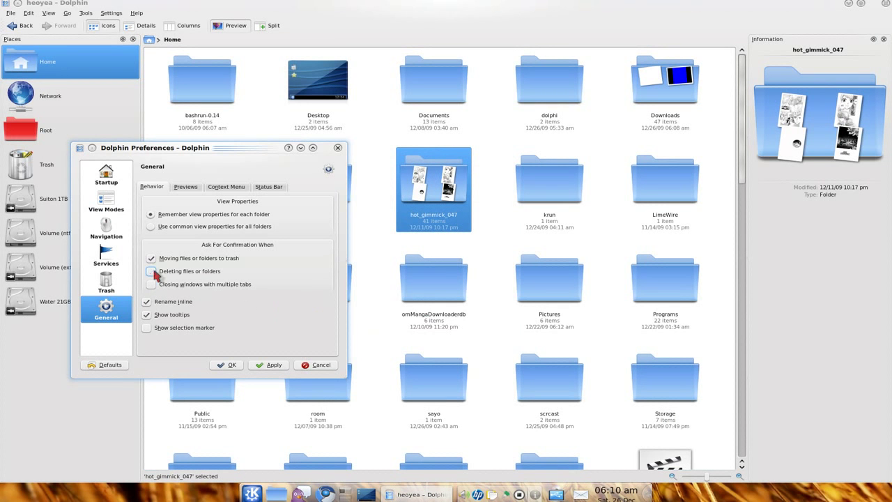
{"action": "left_click", "coordinate": [151, 258]}
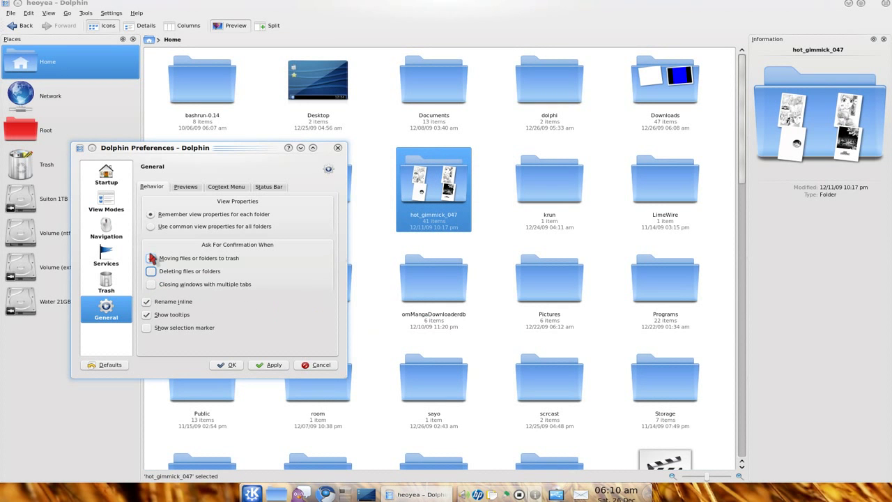
{"action": "left_click", "coordinate": [274, 365]}
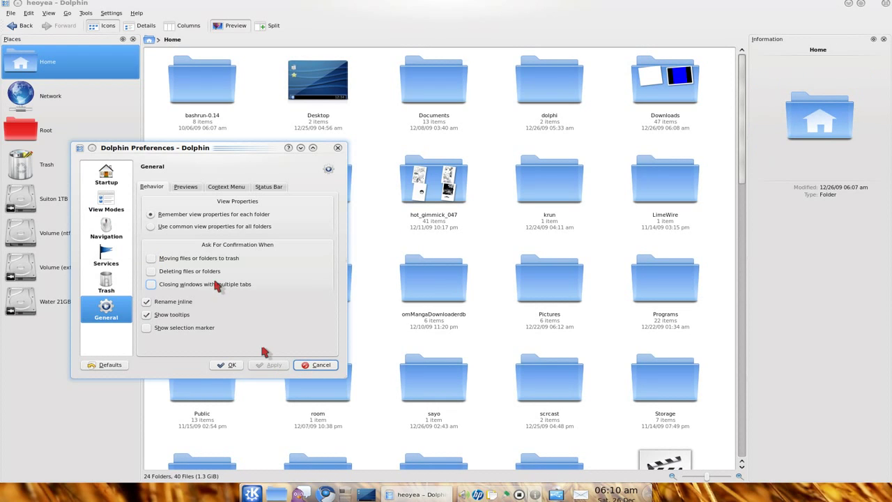
- Review the Previews and Context Menu preferences, and examine the commands offered for the krun folder
{"action": "left_click", "coordinate": [196, 189]}
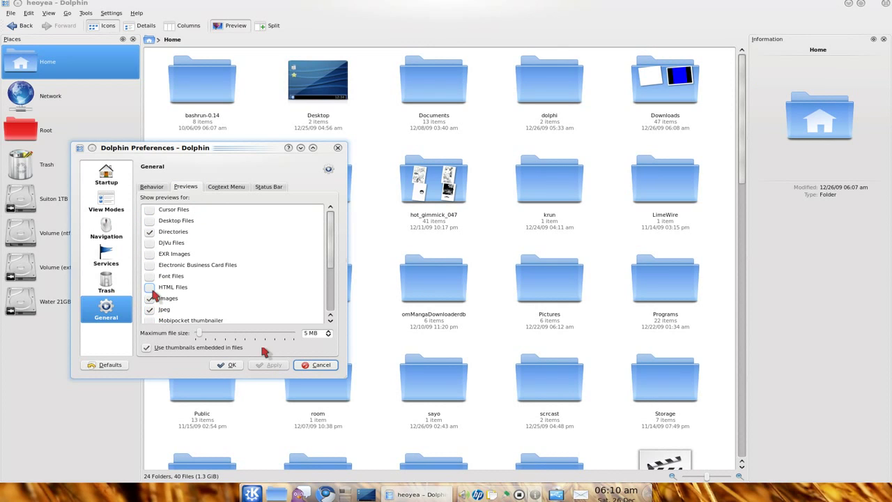
{"action": "left_click", "coordinate": [225, 188]}
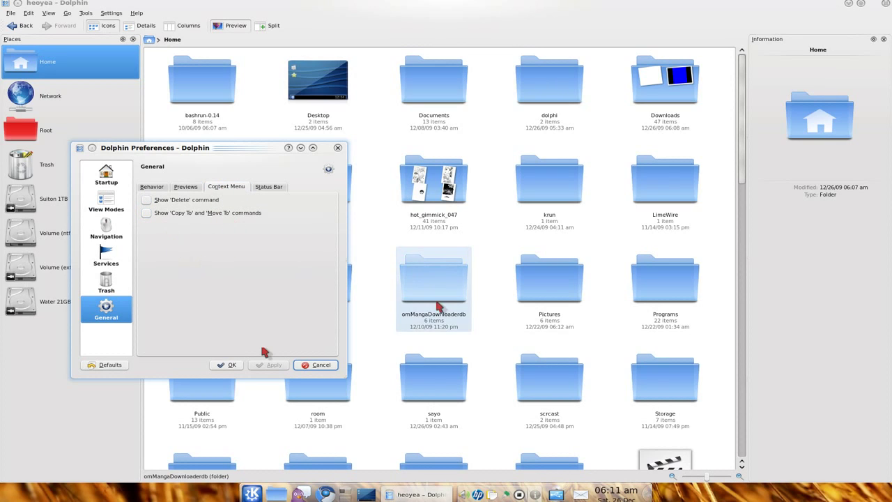
{"action": "right_click", "coordinate": [554, 190]}
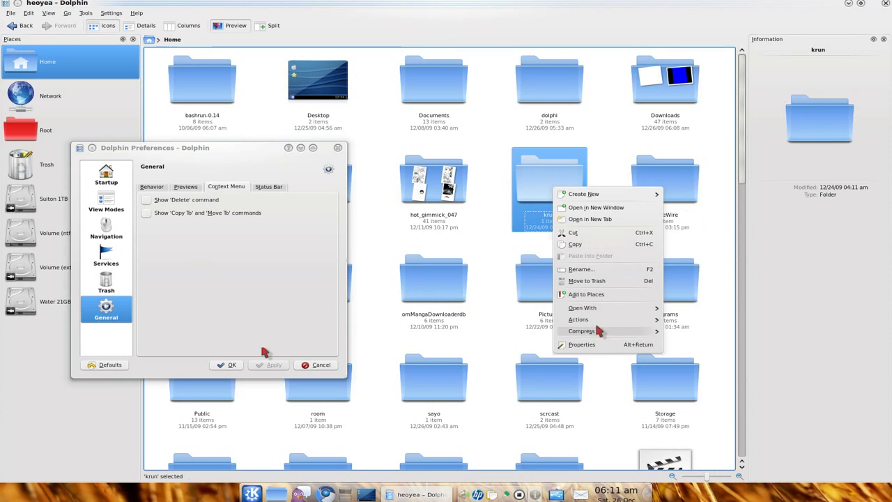
{"action": "left_click", "coordinate": [494, 257]}
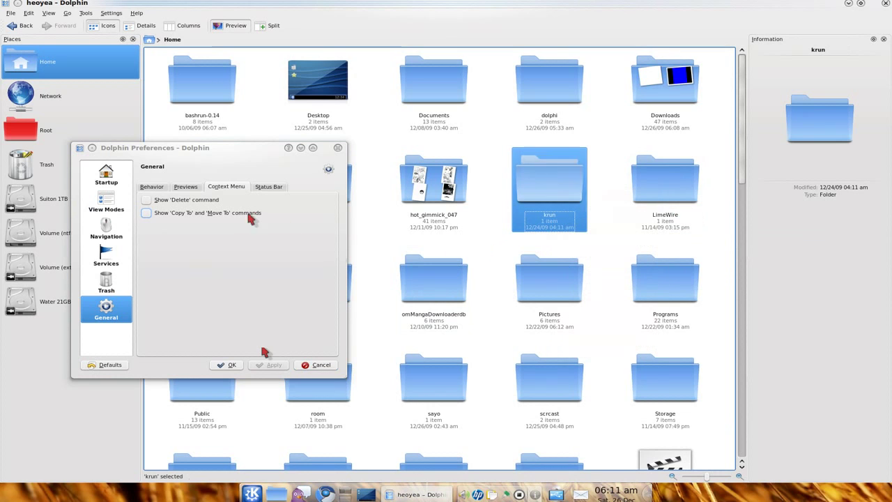
- Enable the 'Delete' command and the 'Copy To' and 'Move To' commands for the context menu, and apply
{"action": "left_click", "coordinate": [147, 201]}
{"action": "left_click", "coordinate": [148, 213]}
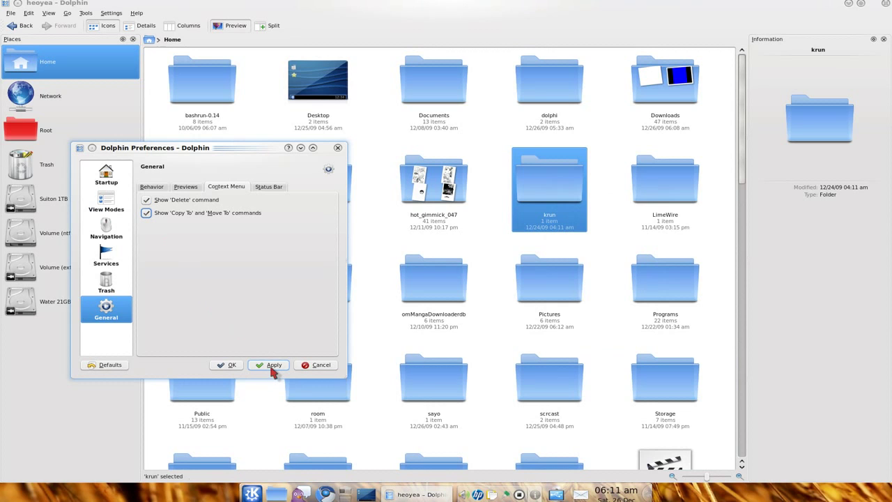
{"action": "left_click", "coordinate": [273, 364]}
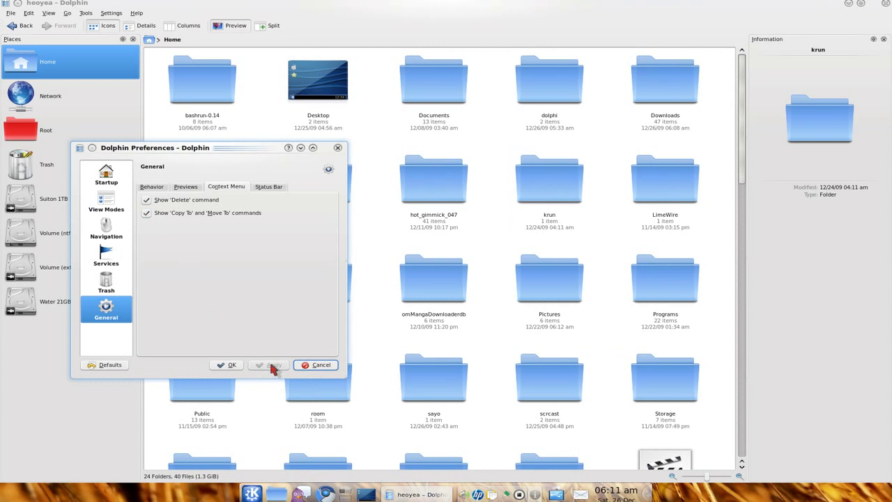
- Examine the Delete command and the Copy To destinations in the Home Folder offered for the krun folder
{"action": "left_click", "coordinate": [442, 241]}
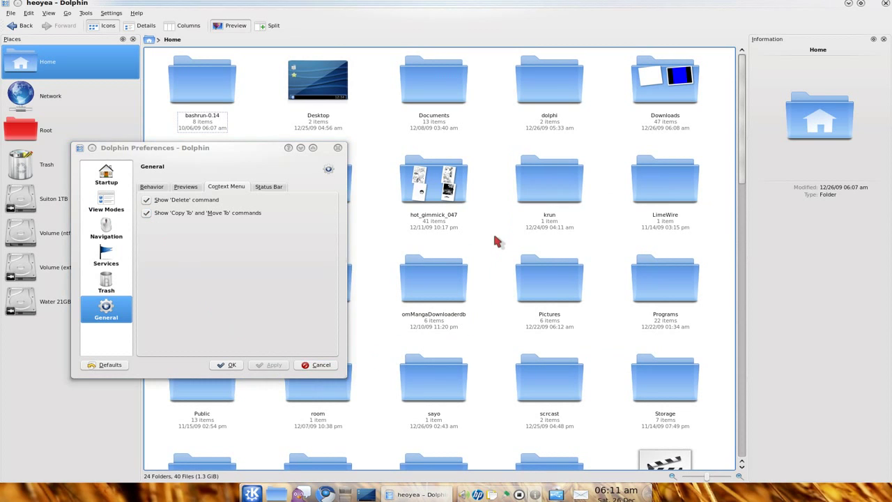
{"action": "right_click", "coordinate": [565, 178]}
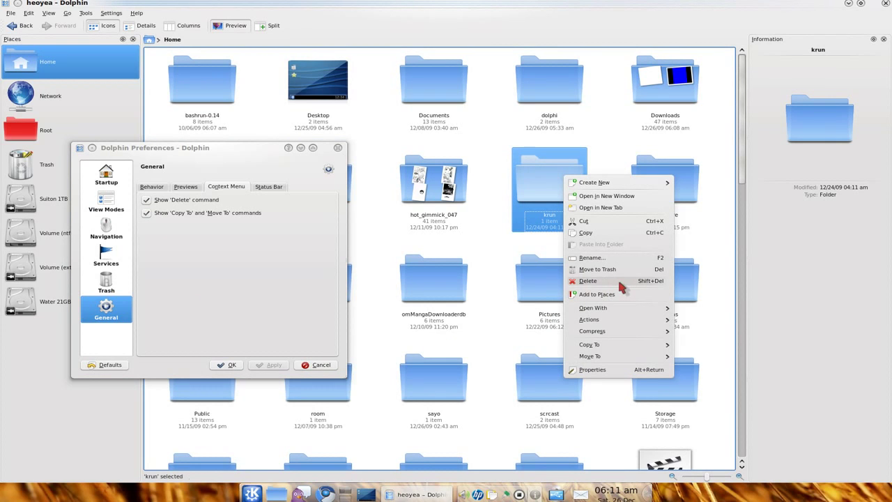
{"action": "mouse_move", "coordinate": [598, 347]}
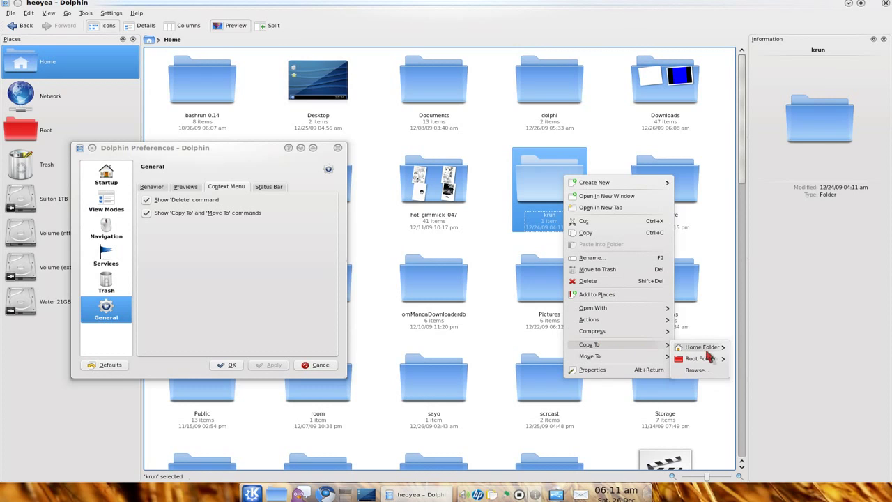
{"action": "mouse_move", "coordinate": [705, 347]}
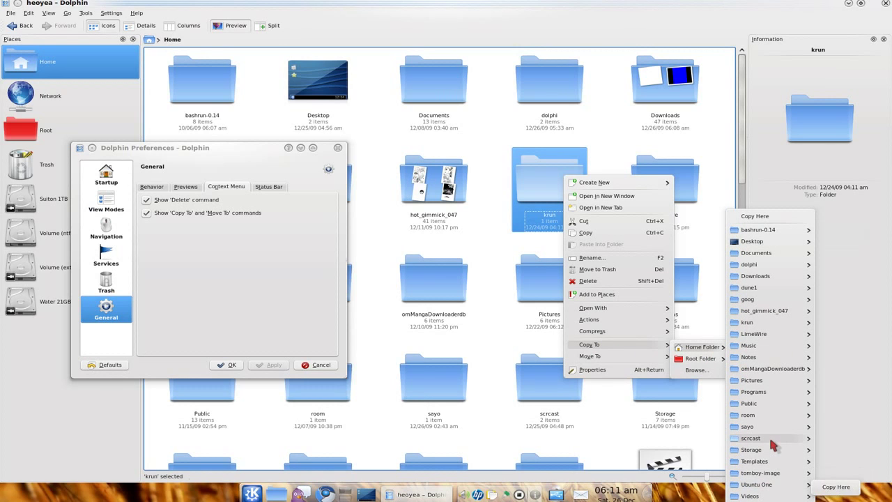
{"action": "mouse_move", "coordinate": [773, 439]}
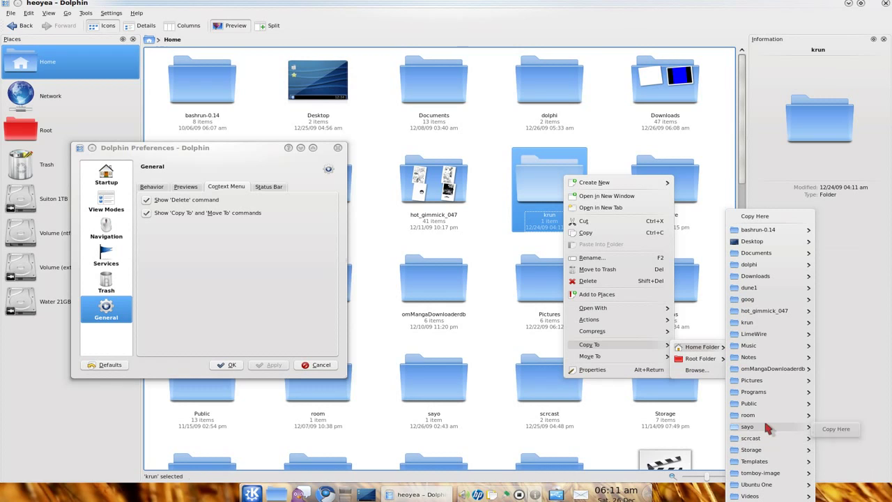
{"action": "left_click", "coordinate": [259, 188]}
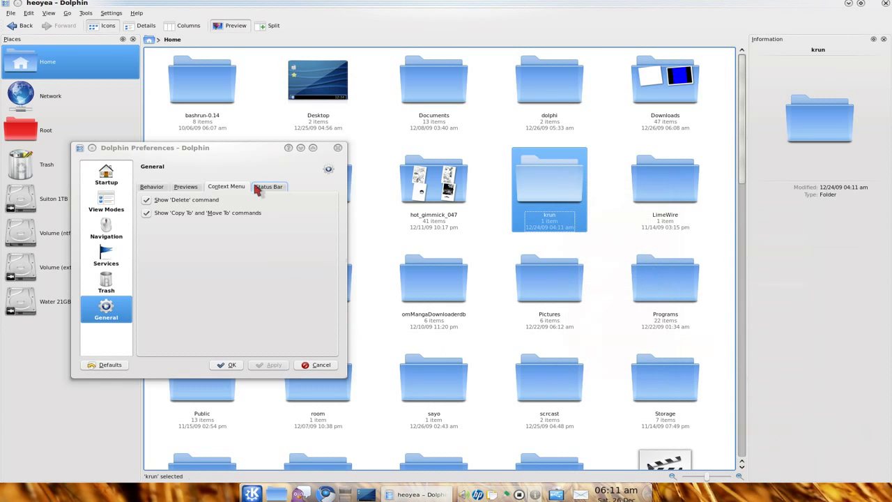
- Enable the space information in the Status Bar preferences and apply the change
{"action": "left_click", "coordinate": [261, 187]}
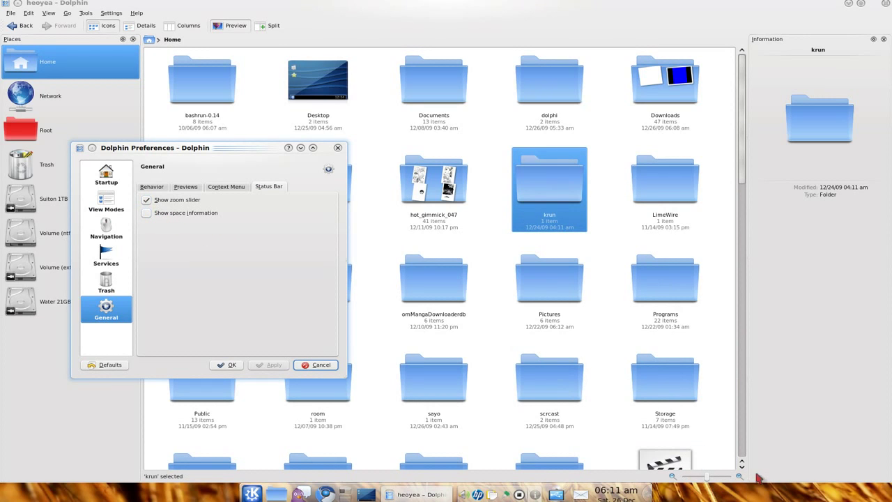
{"action": "left_click", "coordinate": [148, 216]}
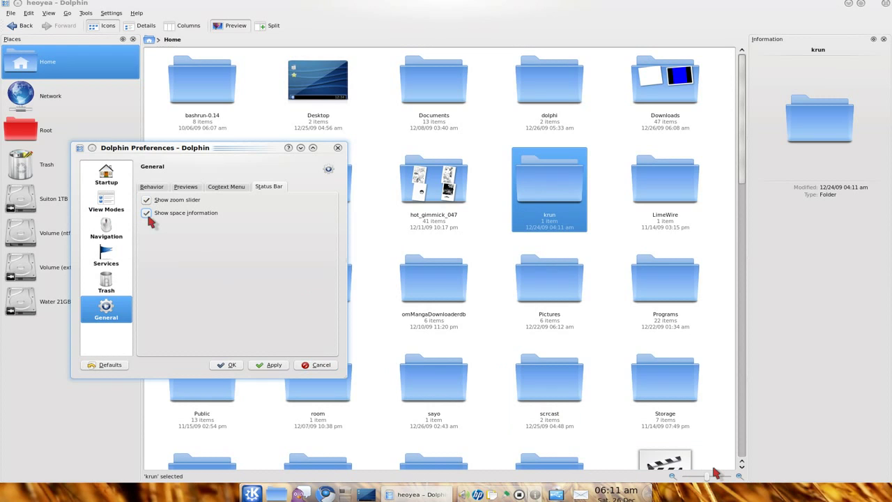
{"action": "left_click", "coordinate": [270, 365]}
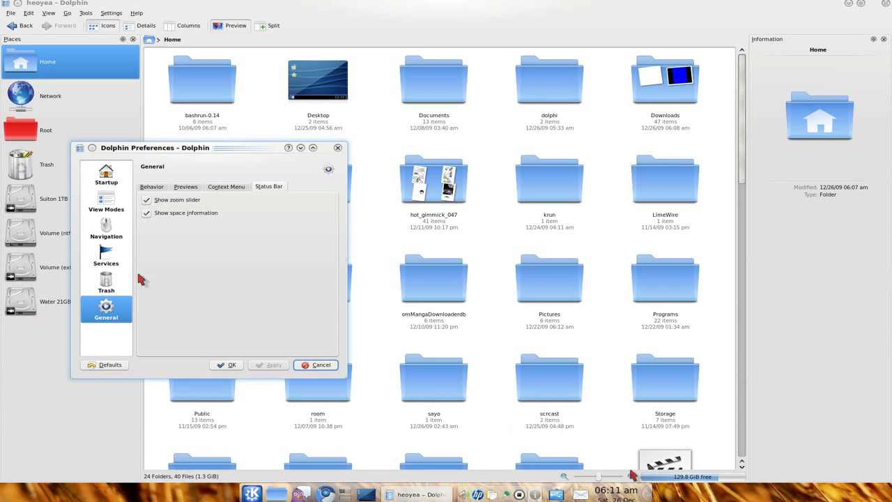
- Disable the status bar's space information, apply the change, and close the preferences
{"action": "left_click", "coordinate": [146, 212]}
{"action": "left_click", "coordinate": [269, 367]}
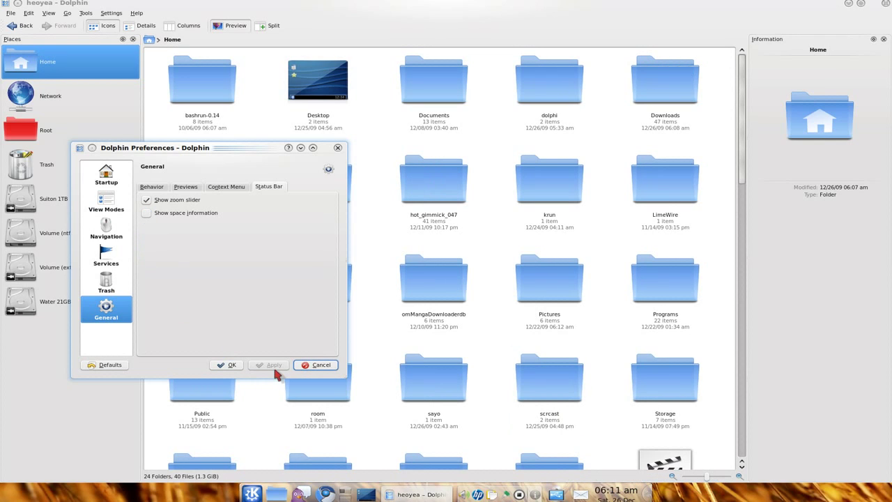
{"action": "left_click", "coordinate": [230, 366]}
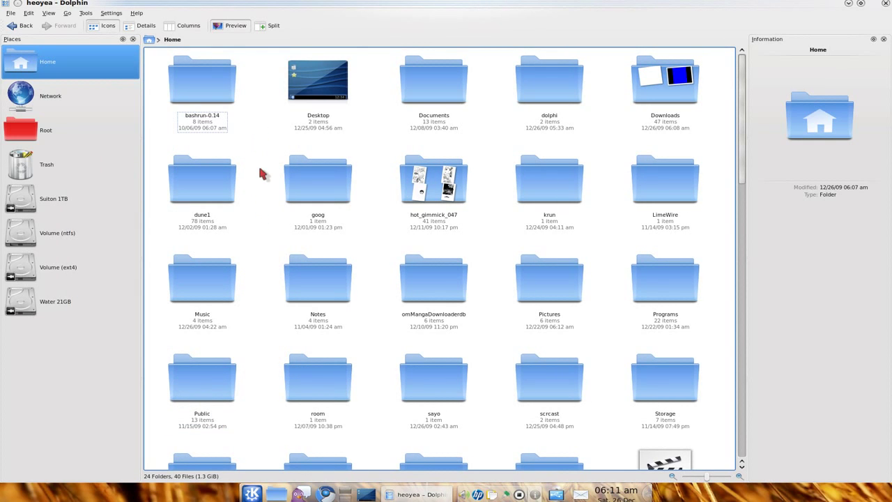
- Set the main toolbar's orientation to Bottom
{"action": "mouse_move", "coordinate": [287, 54]}
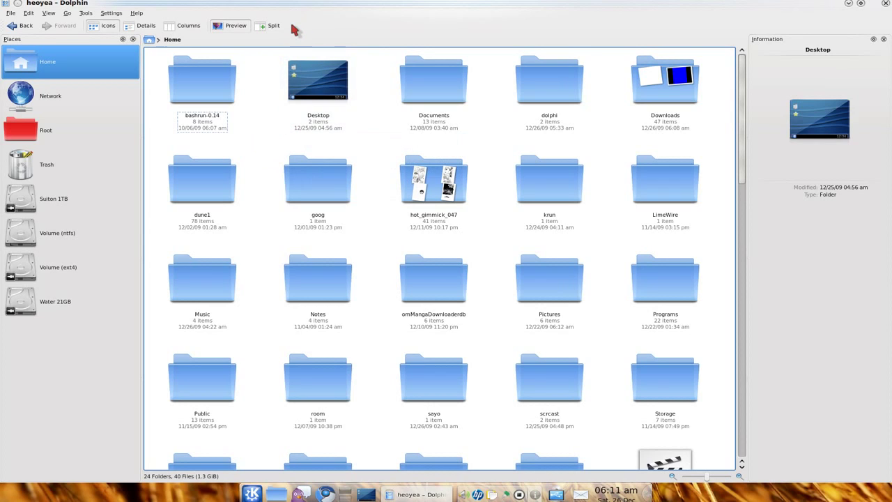
{"action": "right_click", "coordinate": [294, 29]}
{"action": "mouse_move", "coordinate": [322, 47]}
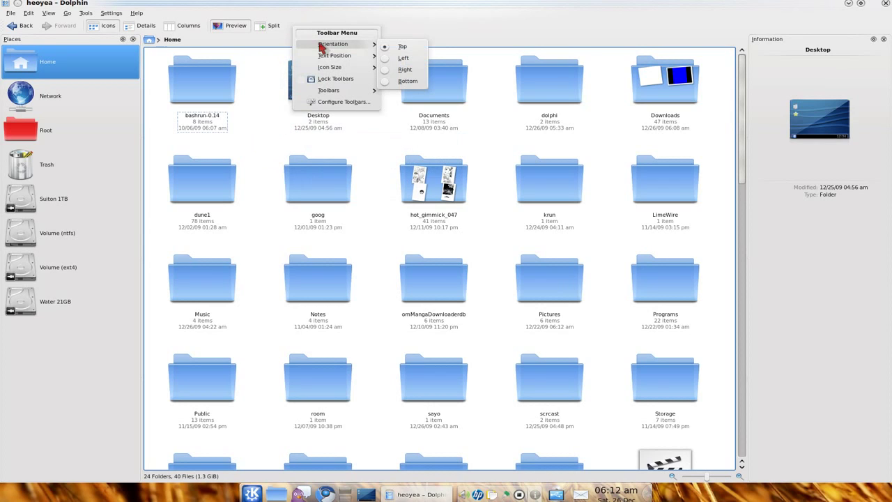
{"action": "left_click", "coordinate": [404, 81]}
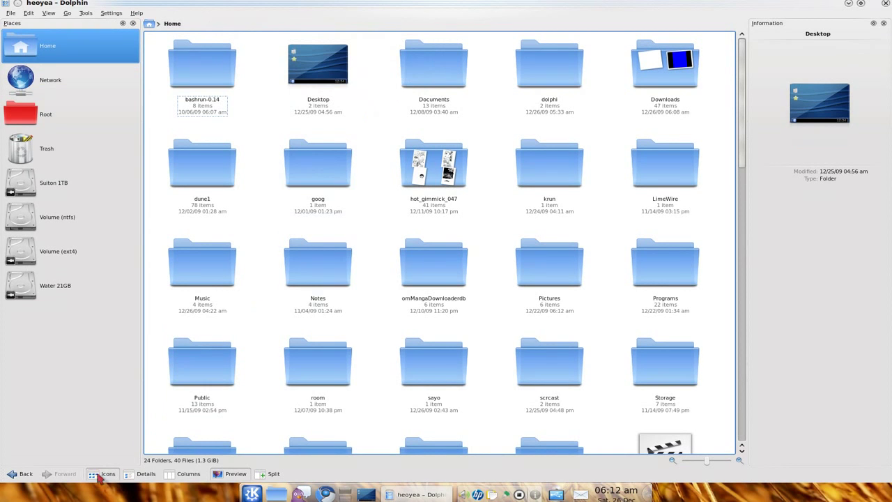
- Add the New Tab action to the end of the main toolbar's current actions, apply, and close the toolbar configuration
{"action": "right_click", "coordinate": [291, 478]}
{"action": "mouse_move", "coordinate": [326, 456]}
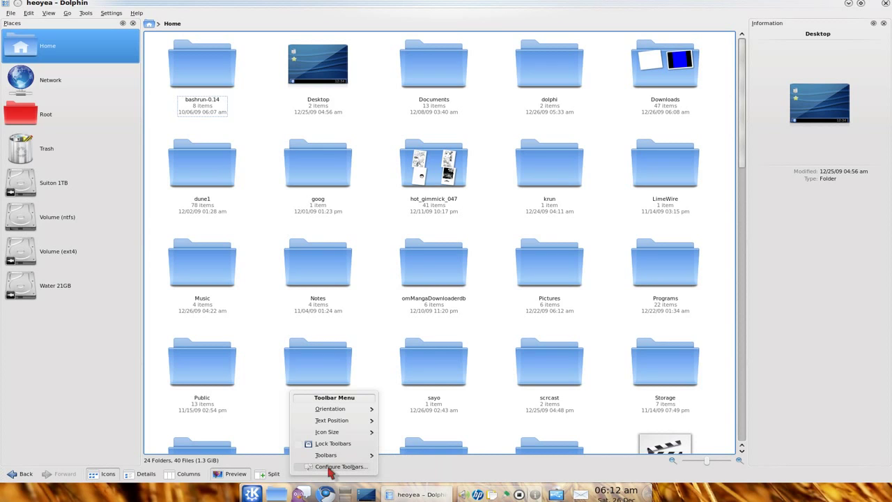
{"action": "left_click", "coordinate": [331, 468]}
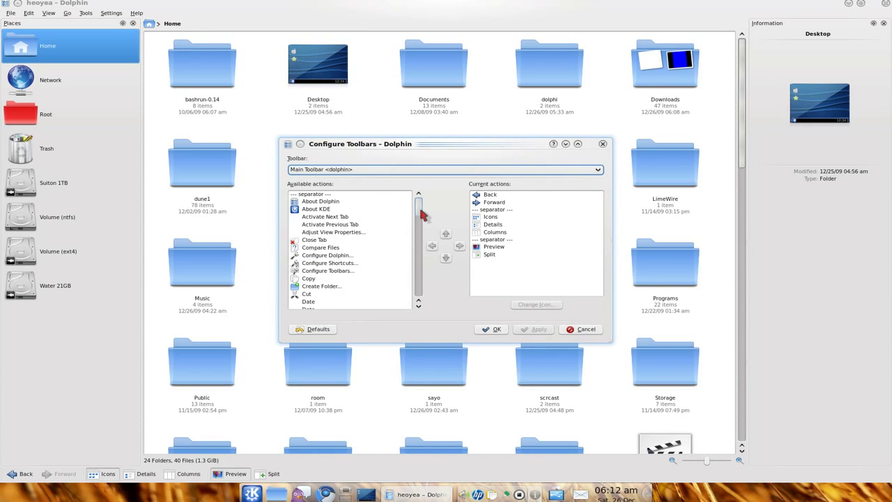
{"action": "left_click_drag", "start_coordinate": [422, 214], "coordinate": [422, 255]}
{"action": "left_click", "coordinate": [312, 232]}
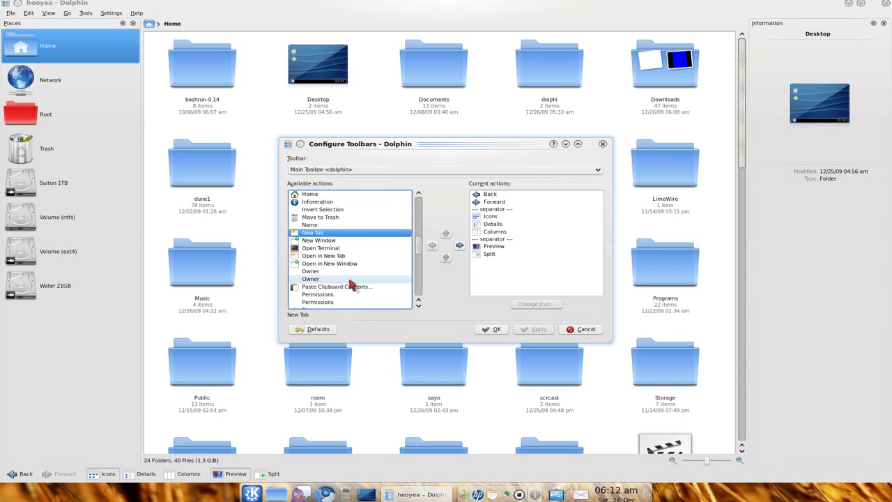
{"action": "scroll", "coordinate": [352, 286], "scroll_direction": "down", "scroll_amount": 1}
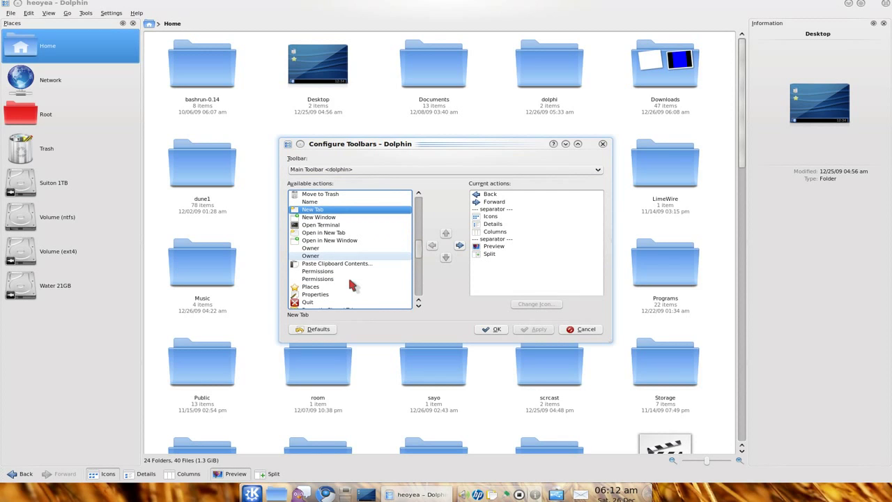
{"action": "left_click", "coordinate": [459, 245]}
{"action": "left_click", "coordinate": [533, 329]}
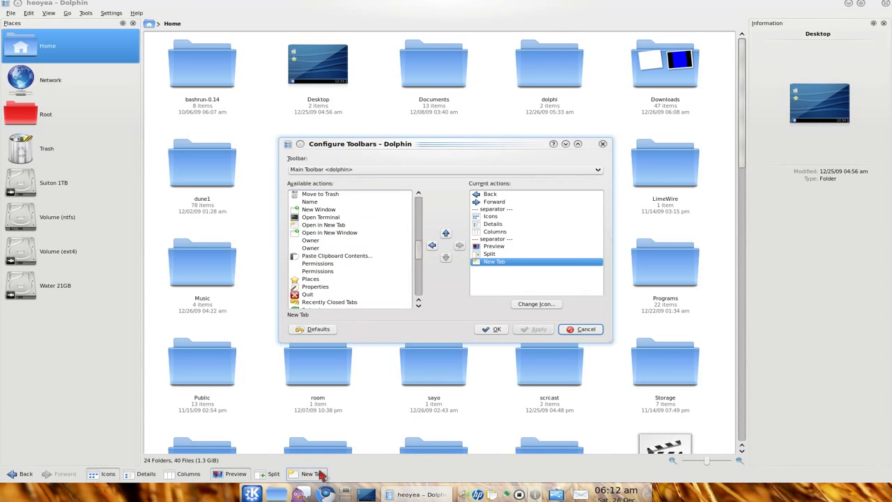
{"action": "left_click", "coordinate": [584, 331]}
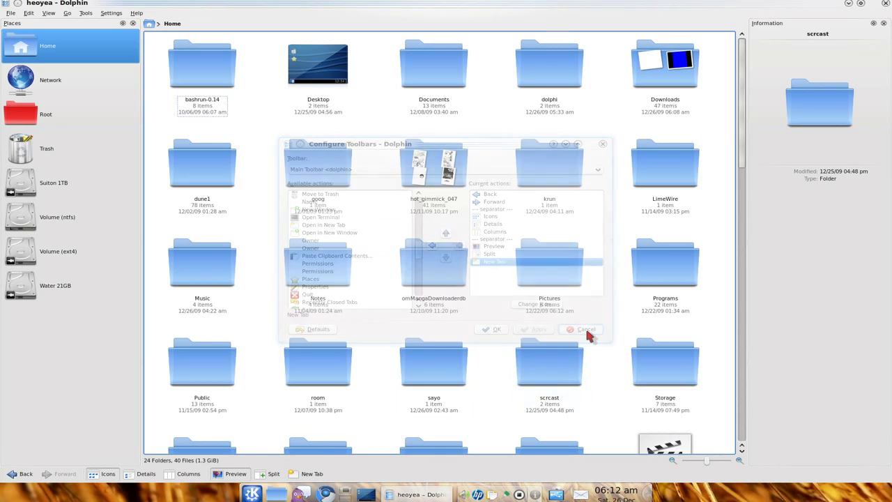
{"action": "left_click", "coordinate": [111, 12]}
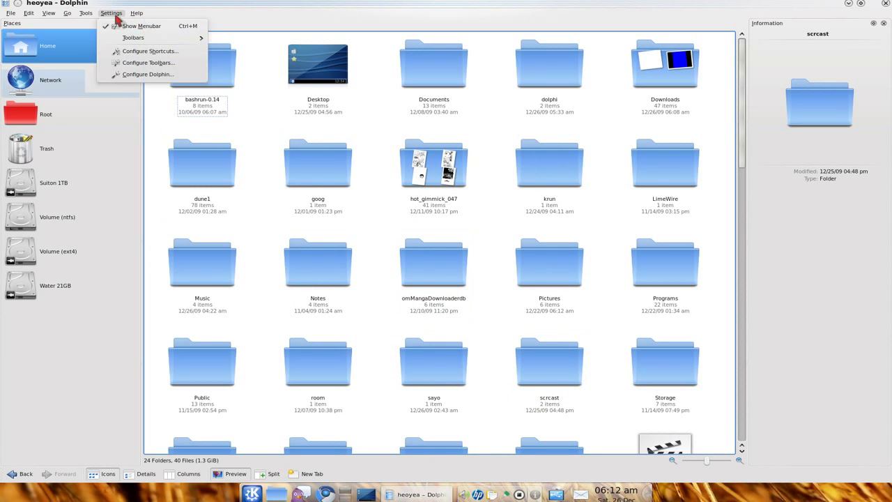
{"action": "left_click", "coordinate": [202, 14]}
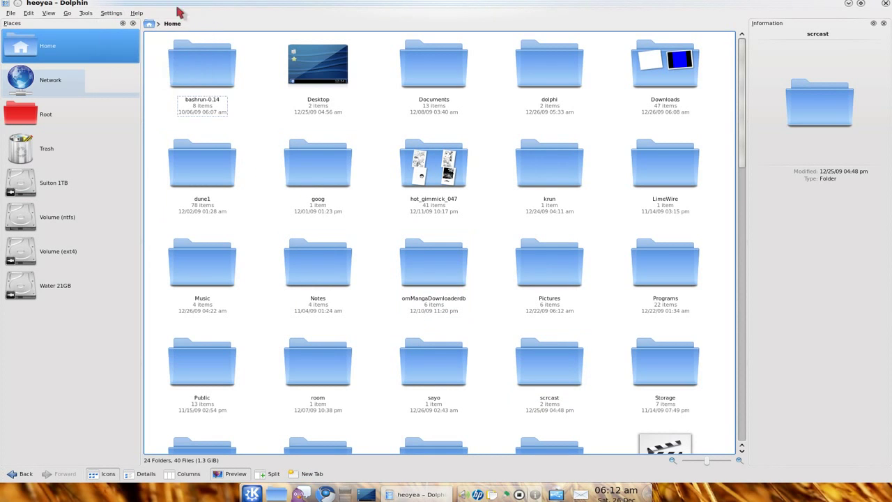
{"action": "left_click", "coordinate": [11, 13]}
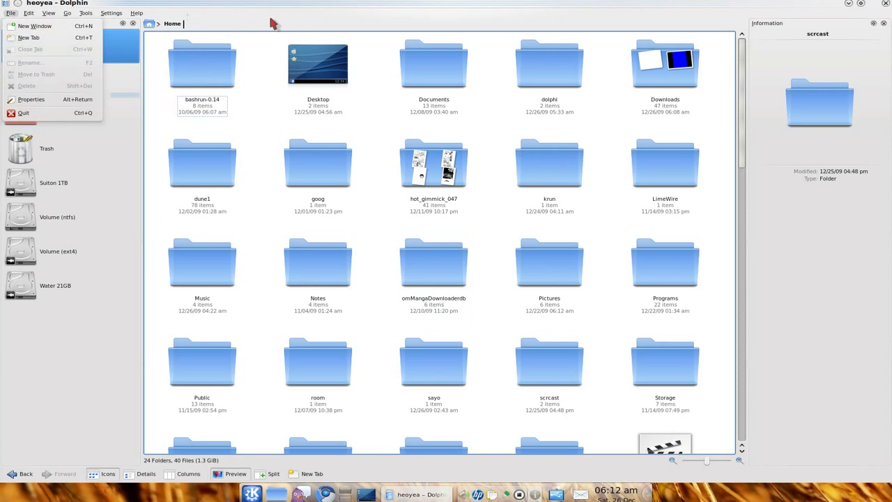
{"action": "left_click", "coordinate": [274, 22]}
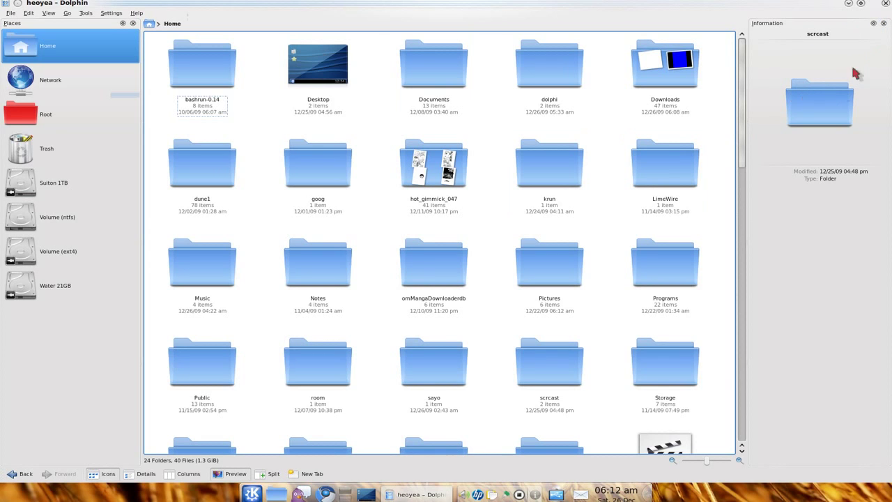
- Close the Information and Places panels, and view the places offered from the location bar
{"action": "left_click", "coordinate": [884, 24]}
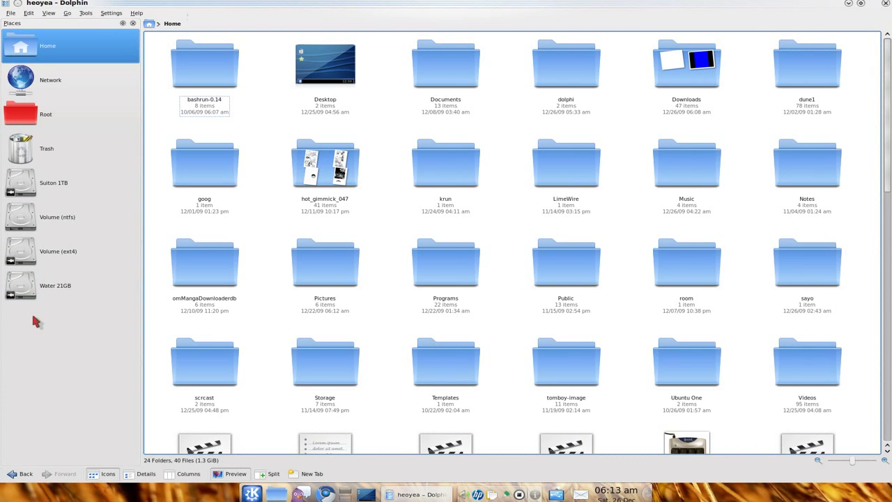
{"action": "left_click", "coordinate": [132, 24]}
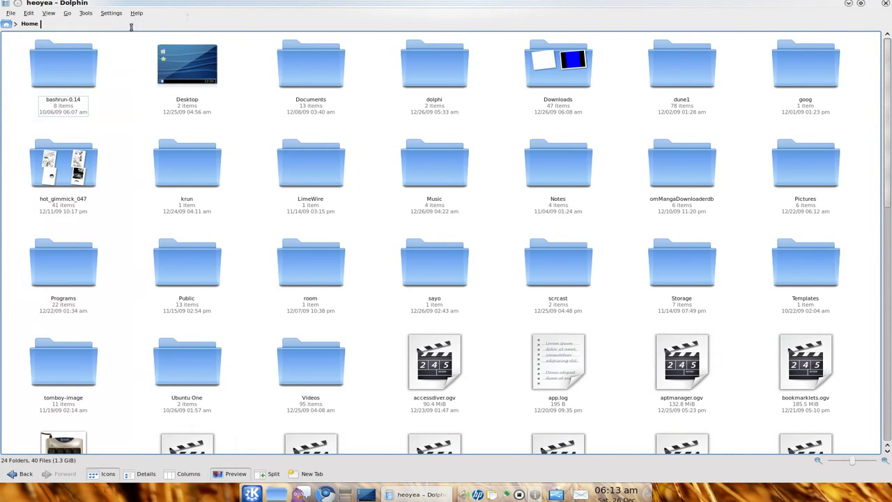
{"action": "left_click", "coordinate": [4, 25]}
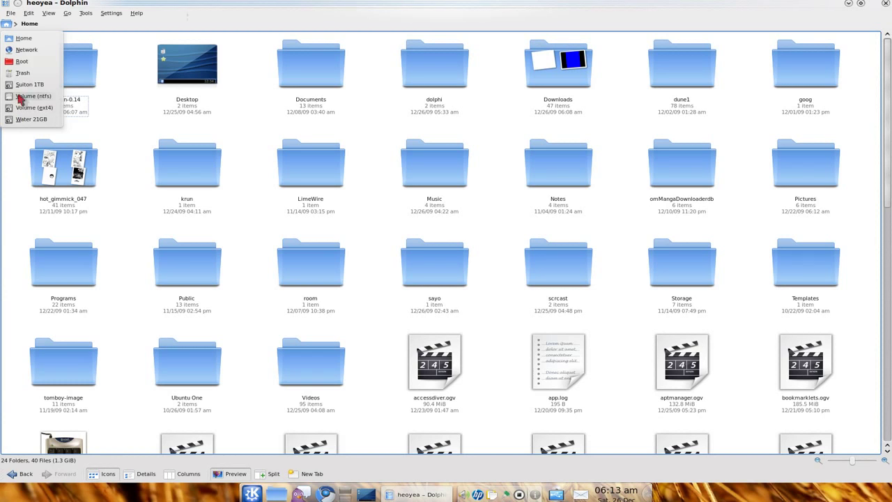
{"action": "left_click", "coordinate": [128, 111]}
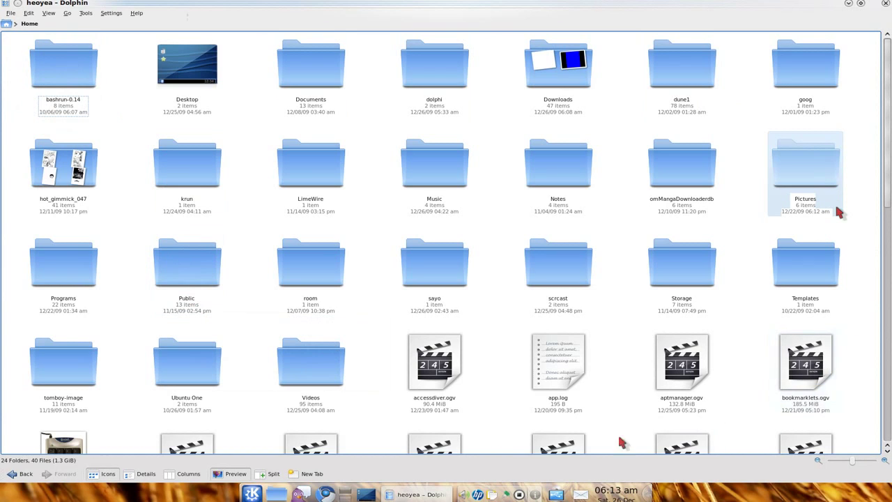
- Set the main toolbar's orientation to Top
{"action": "right_click", "coordinate": [349, 478]}
{"action": "mouse_move", "coordinate": [417, 411]}
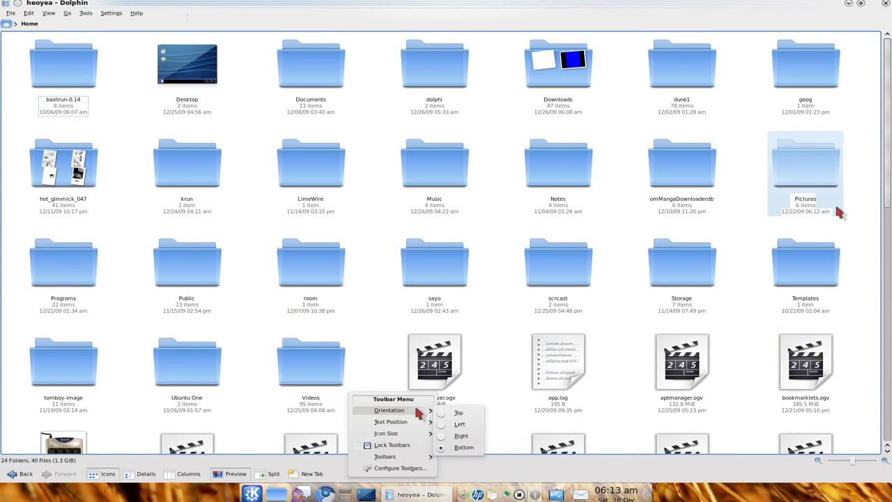
{"action": "left_click", "coordinate": [473, 412]}
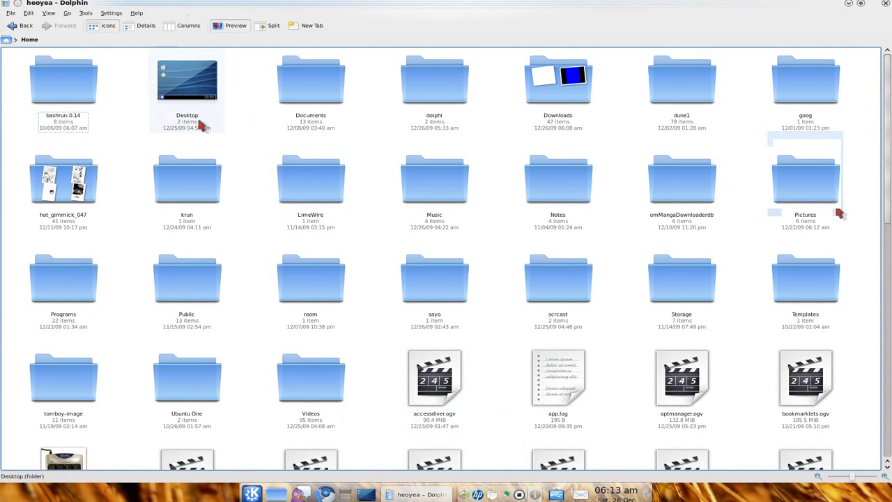
- Switch the location bar to Edit mode
{"action": "right_click", "coordinate": [11, 43]}
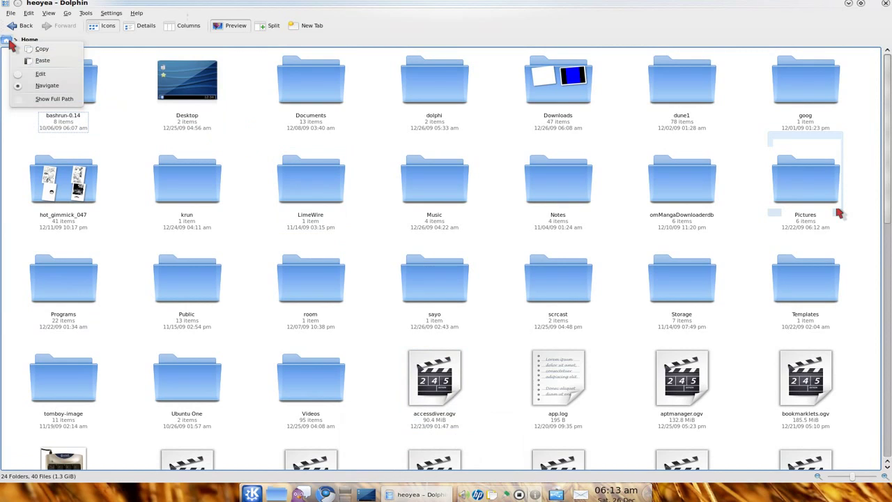
{"action": "left_click", "coordinate": [25, 74]}
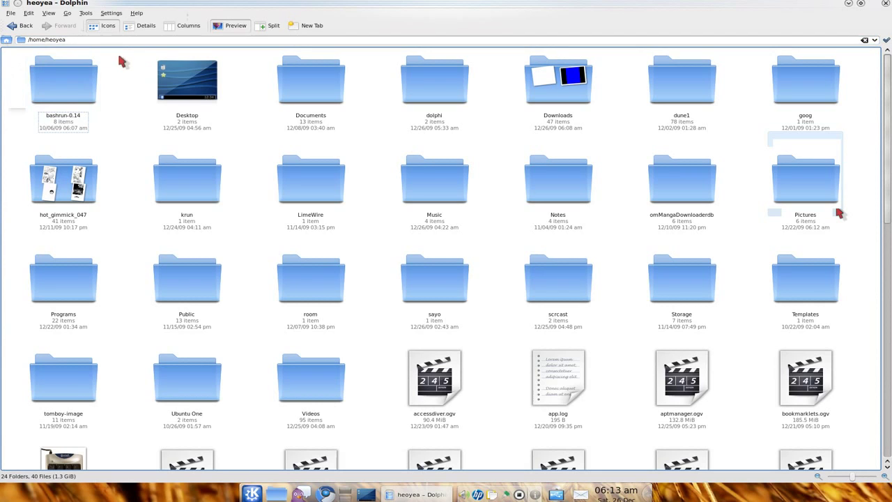
{"action": "left_click", "coordinate": [21, 49]}
- Set the location bar to Navigate mode, then visit the Documents folder and return to Home through the breadcrumb path
{"action": "right_click", "coordinate": [7, 43]}
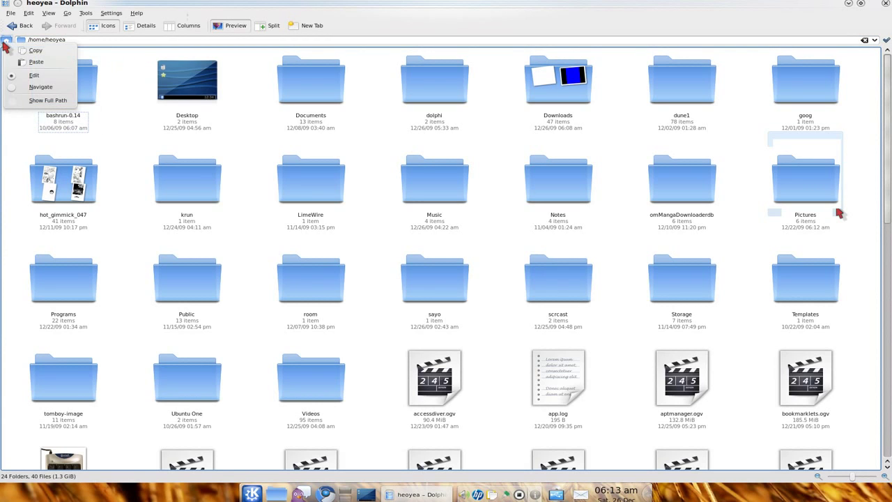
{"action": "left_click", "coordinate": [26, 88]}
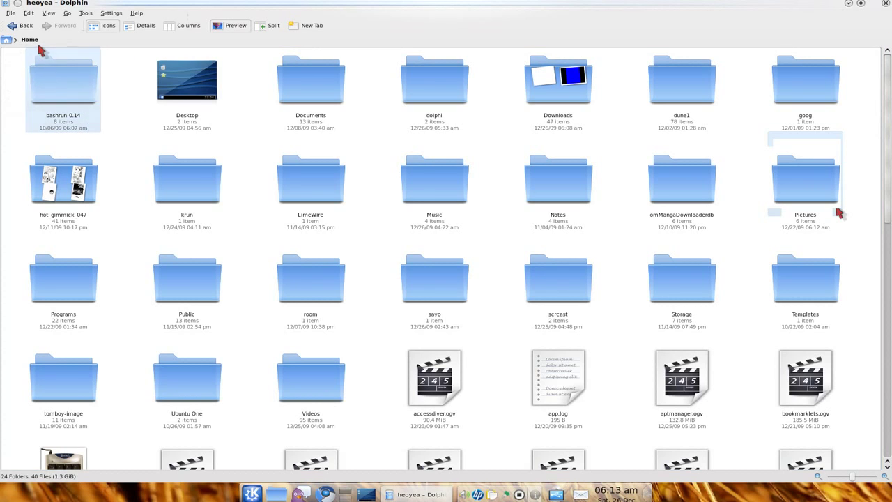
{"action": "left_click", "coordinate": [310, 92]}
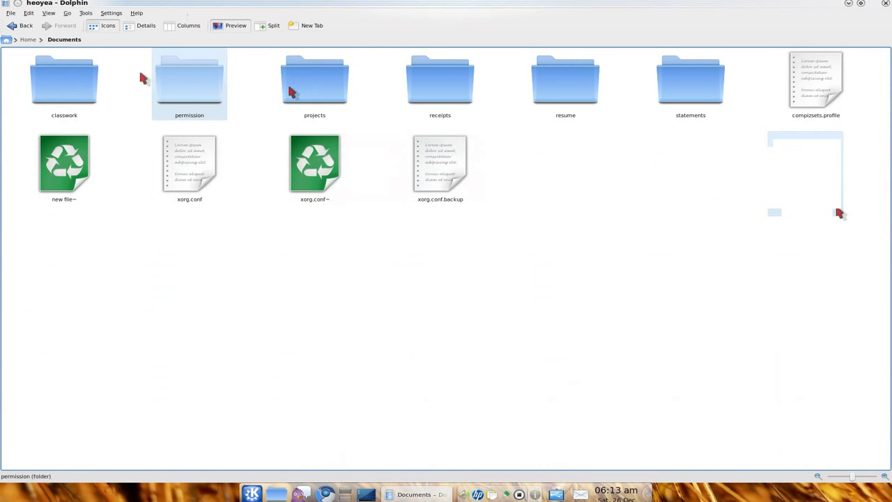
{"action": "left_click", "coordinate": [33, 41]}
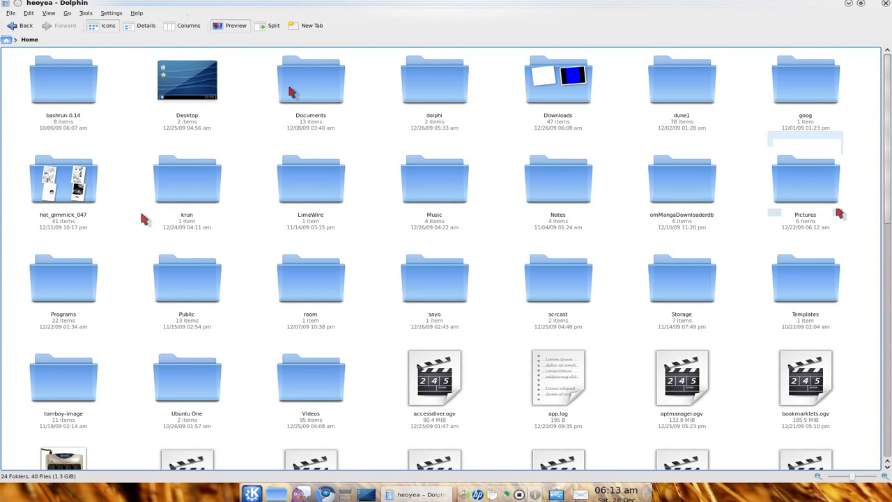